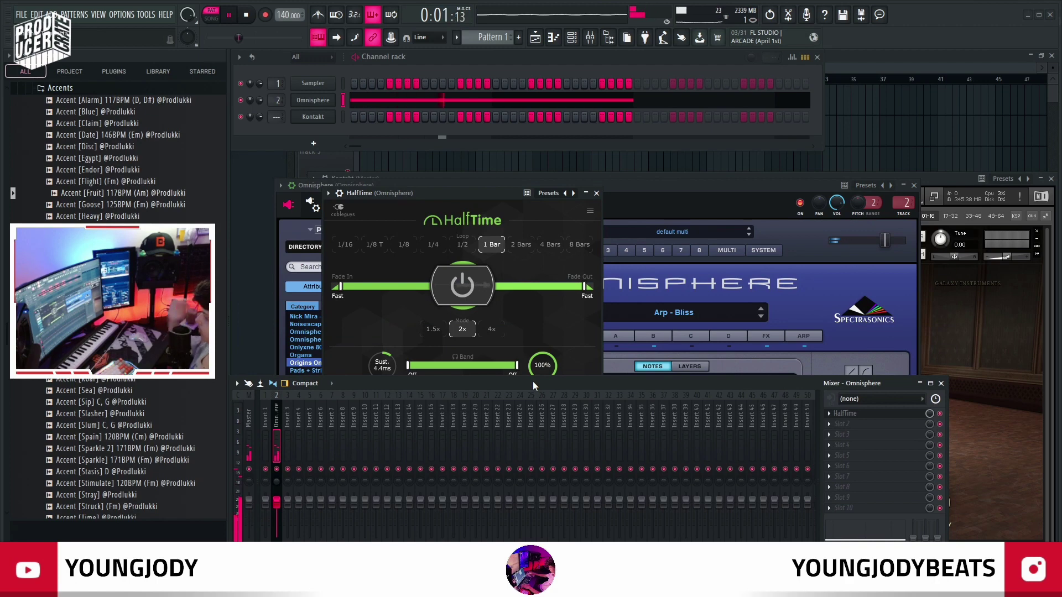
Close the HalfTime effect, stop playback and open the Omnisphere channel's notes in the piano roll.
click(596, 194)
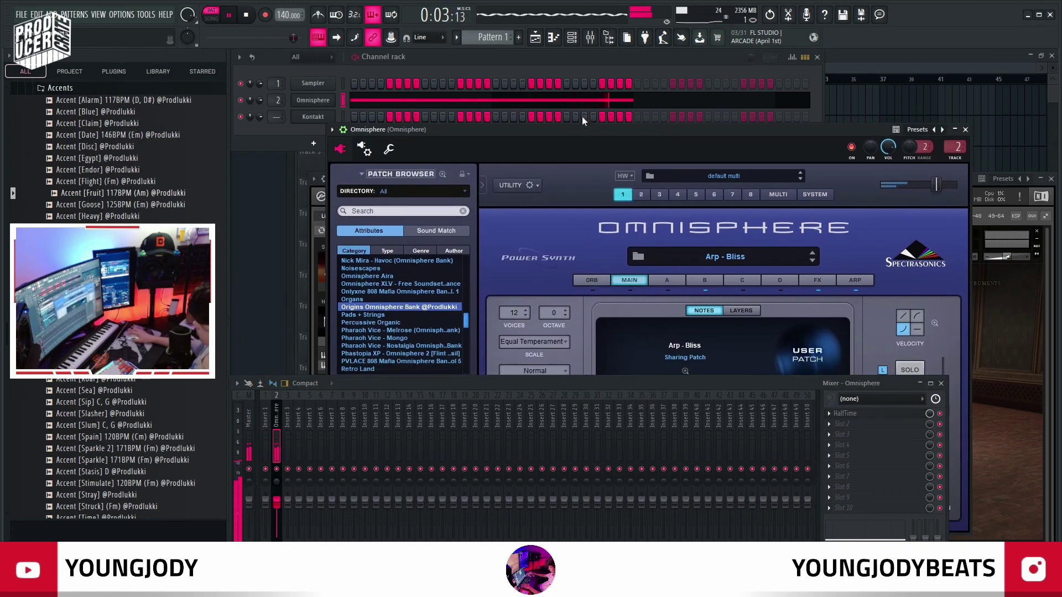
click(582, 101)
key(space)
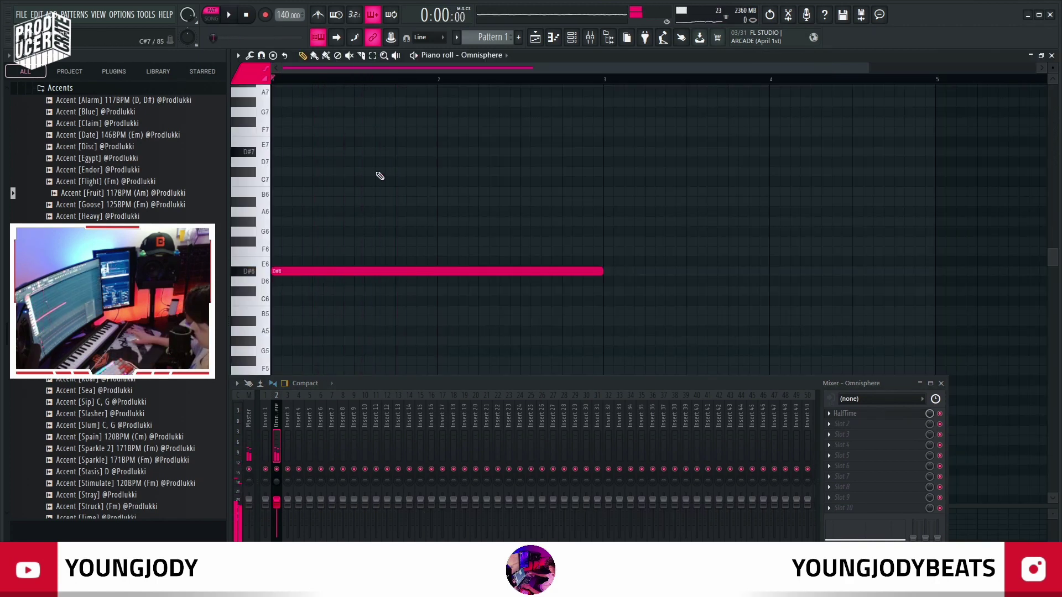
scroll(499, 238, up, 4)
drag(300, 223, 240, 222)
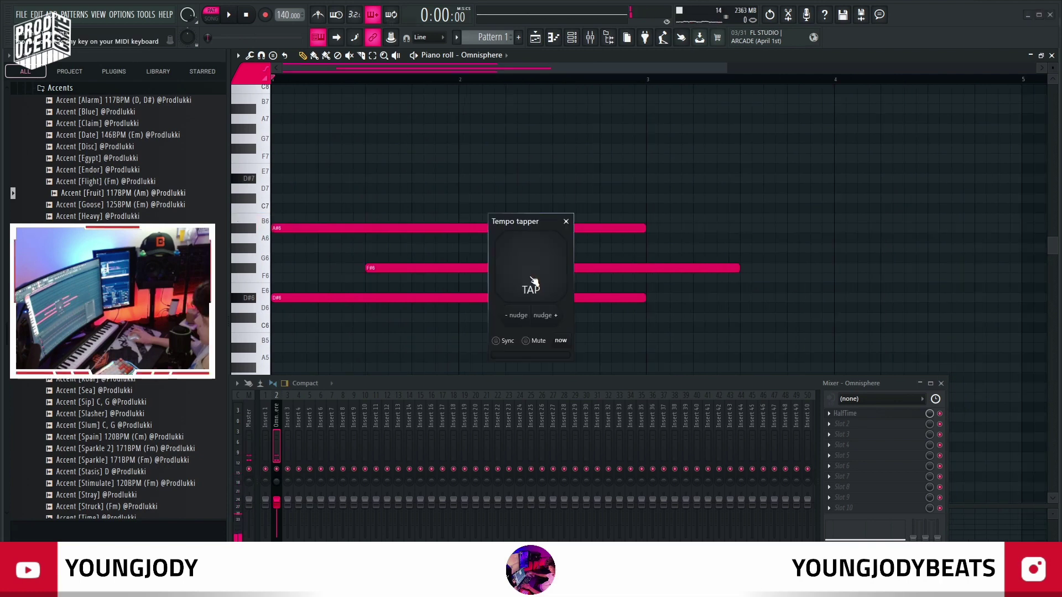
Set the project tempo to 115 BPM with the tempo tapper.
click(532, 281)
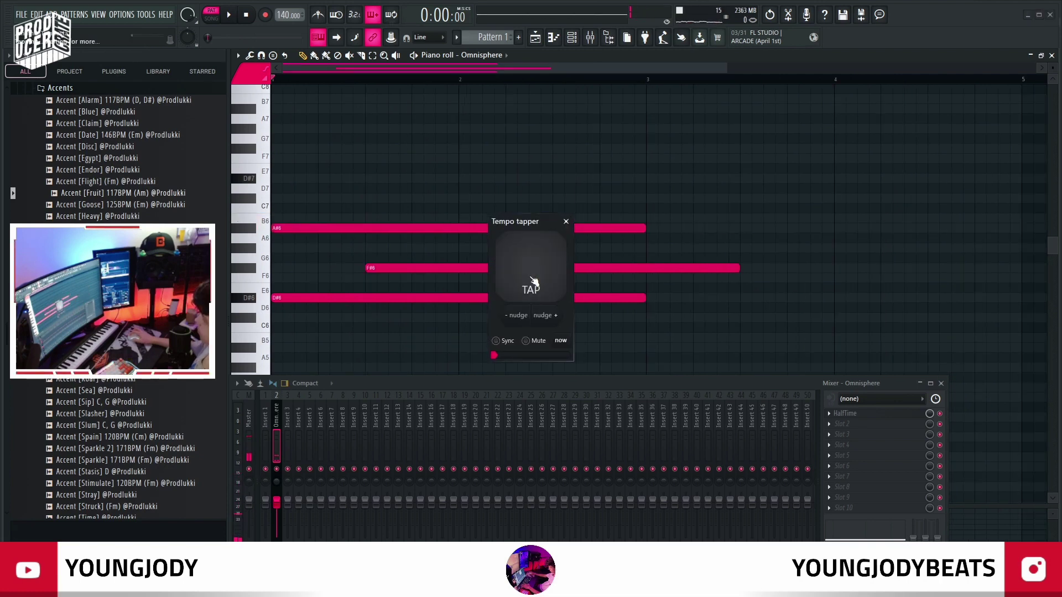
click(532, 281)
click(534, 281)
click(534, 281)
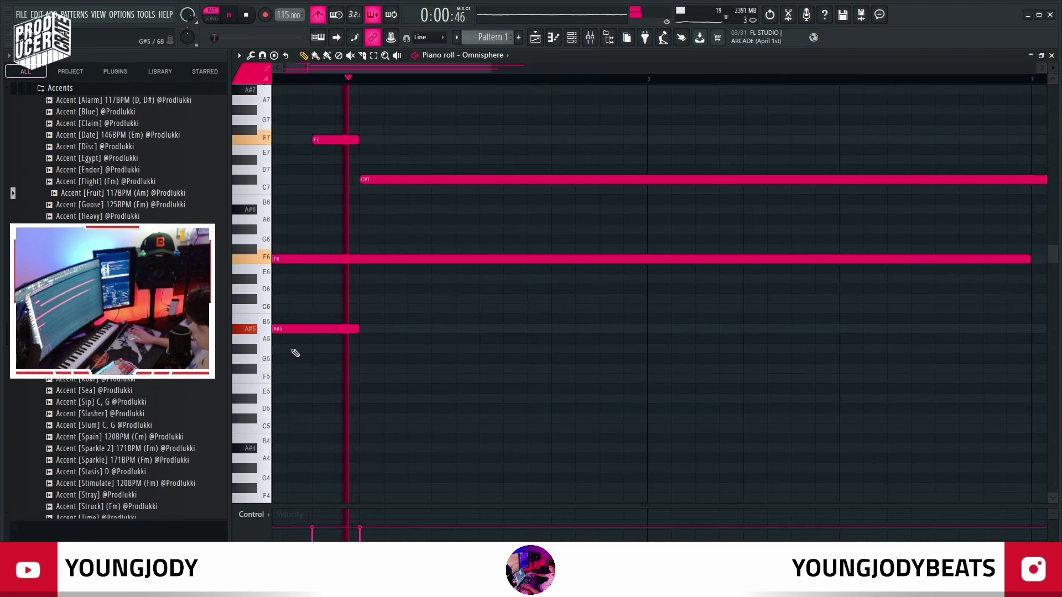
Slice the long F7 note in the Omnisphere piano roll into one-beat notes across both bars.
scroll(294, 351, up, 2)
click(354, 378)
key(space)
right_click(360, 379)
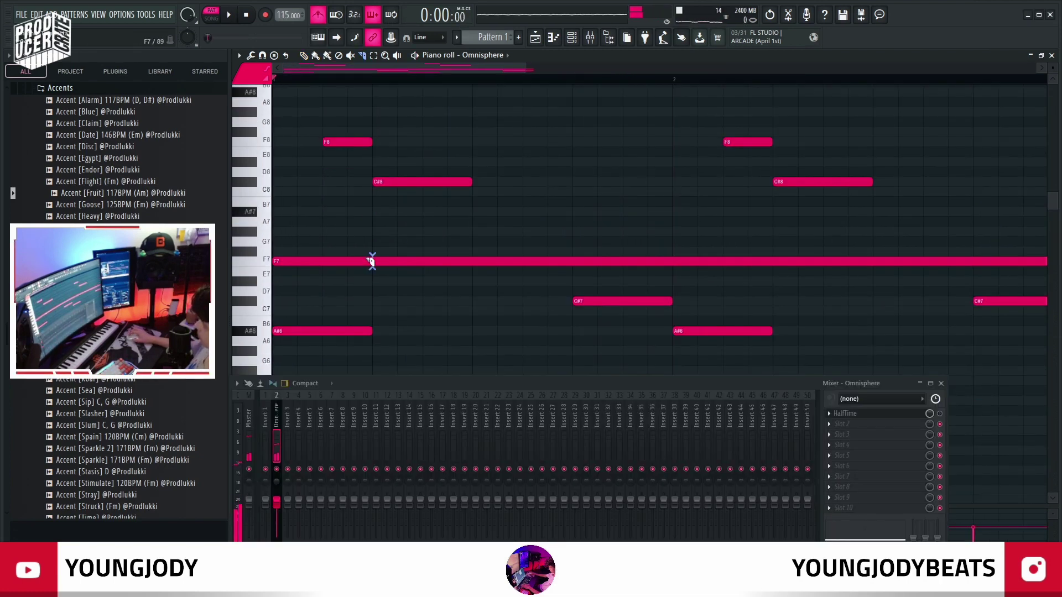
ctrl+scroll(486, 261, down, 3)
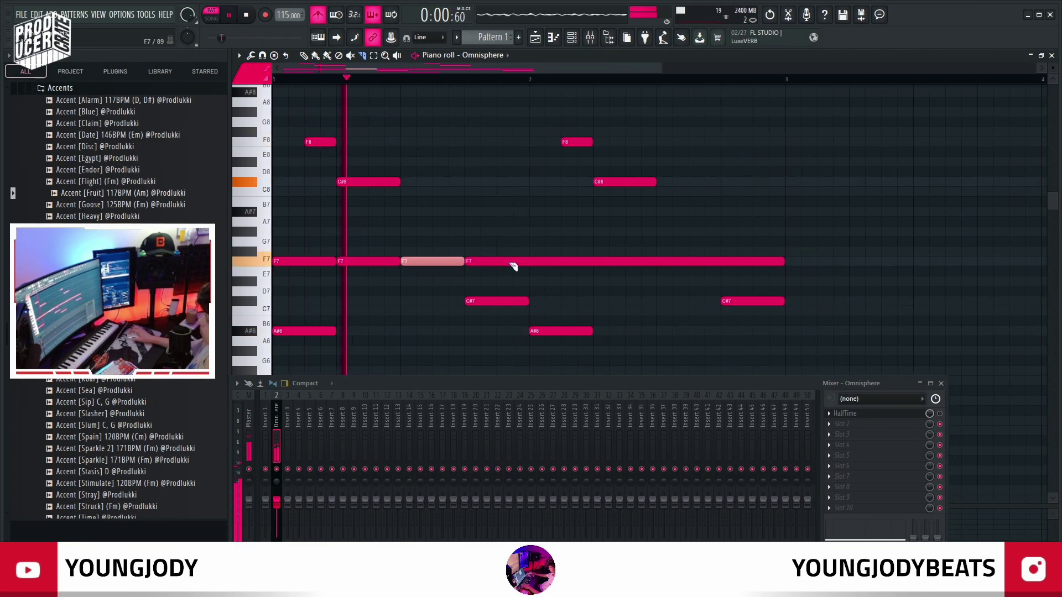
click(531, 263)
click(594, 264)
click(657, 264)
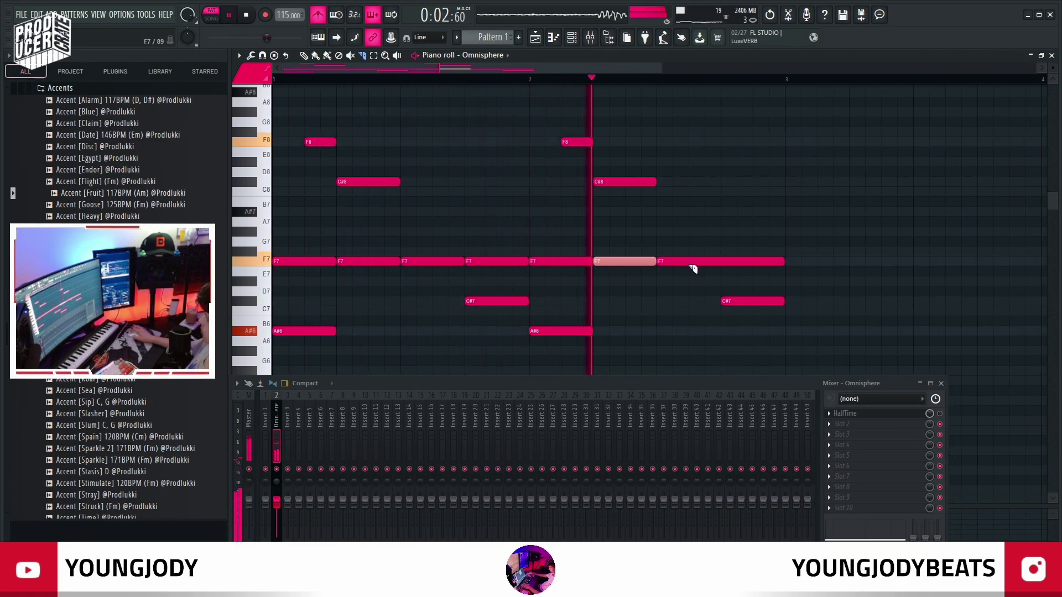
click(728, 265)
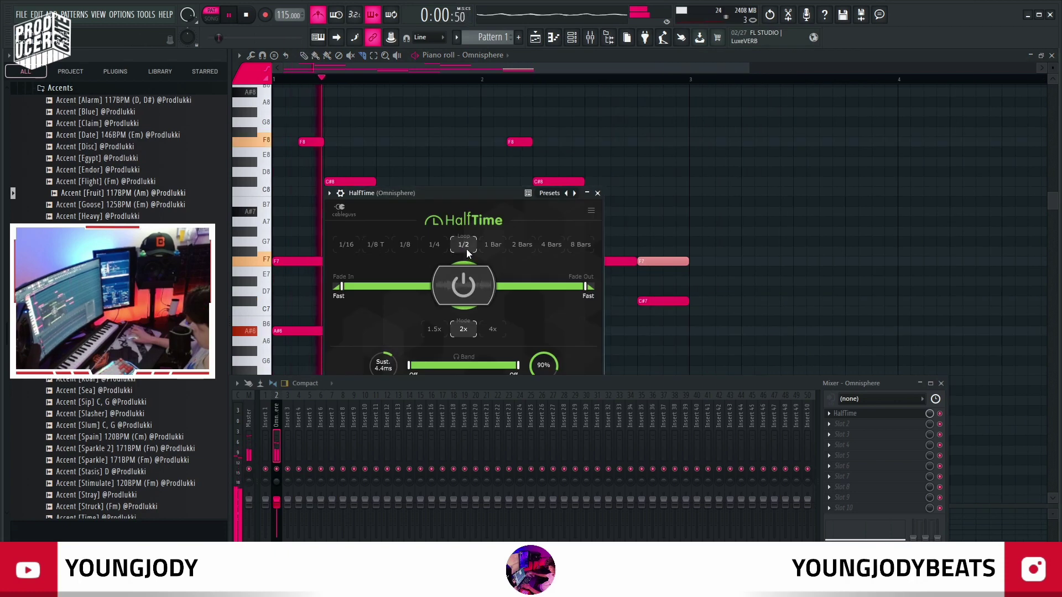
click(597, 193)
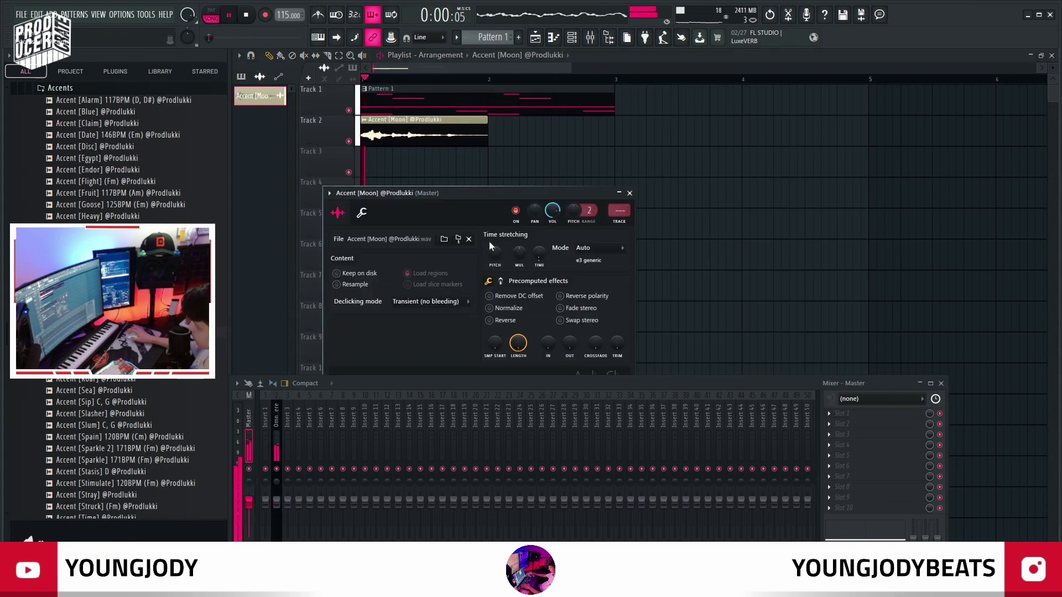
Place the Accent [Sip] C, G sample on Track 3 at bar 2 and copy it to bar 4.
click(475, 364)
right_click(476, 392)
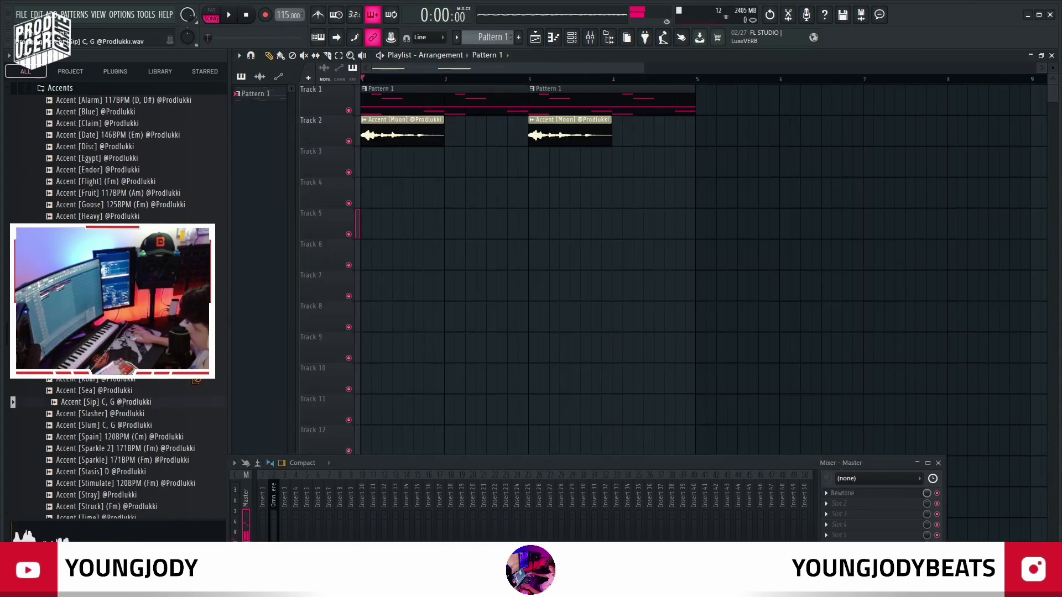
drag(101, 403, 491, 150)
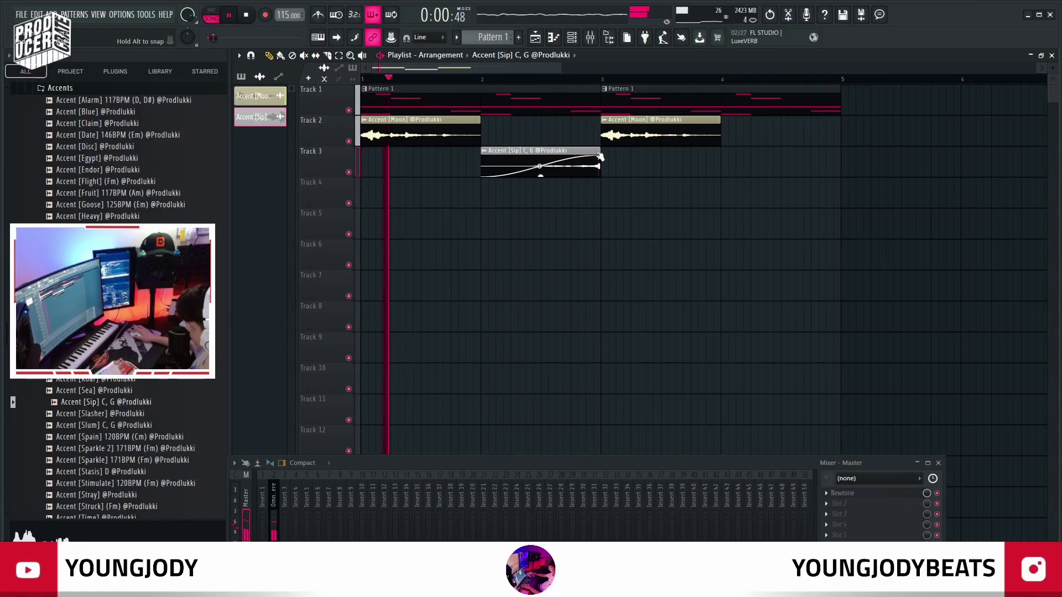
drag(582, 150, 806, 135)
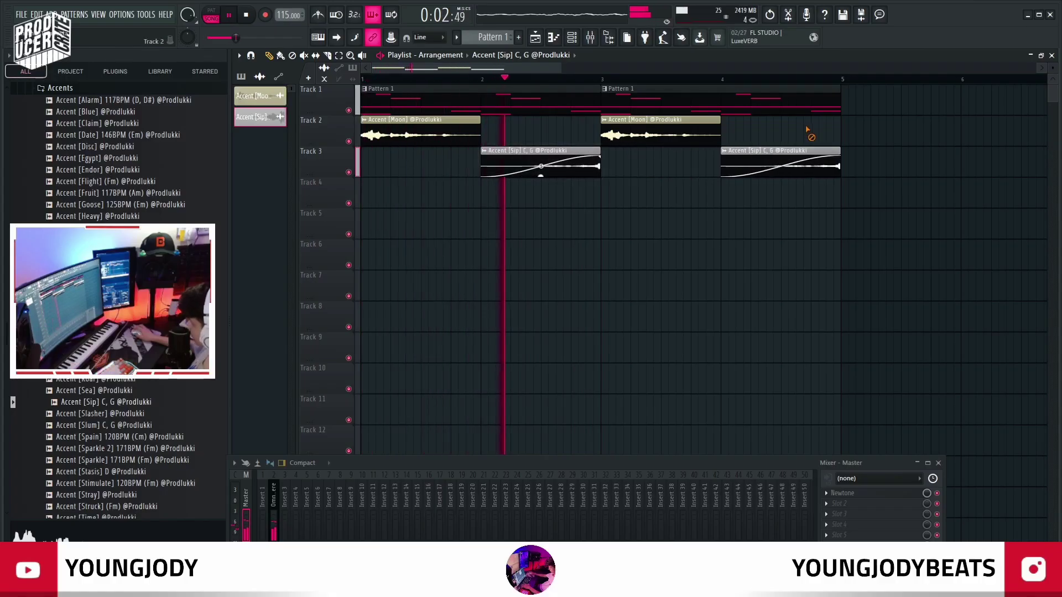
Set ValhallaSupermassive on the Accent [Moon] track to a 1/4T triplet delay, 25.6% mix, EQ High 9310 Hz and Low 930 Hz.
double_click(406, 126)
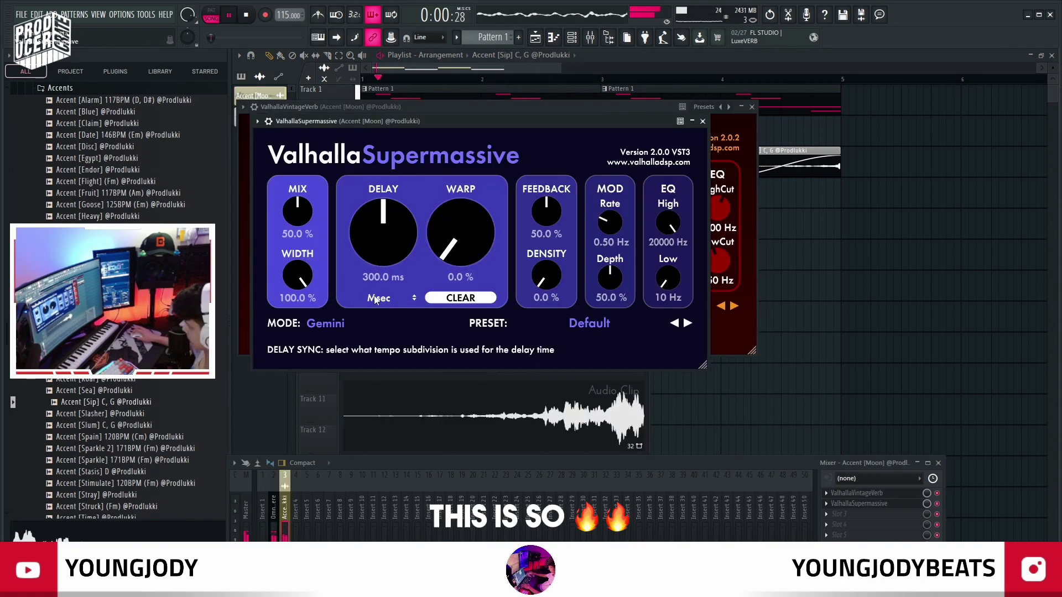
click(381, 298)
click(370, 344)
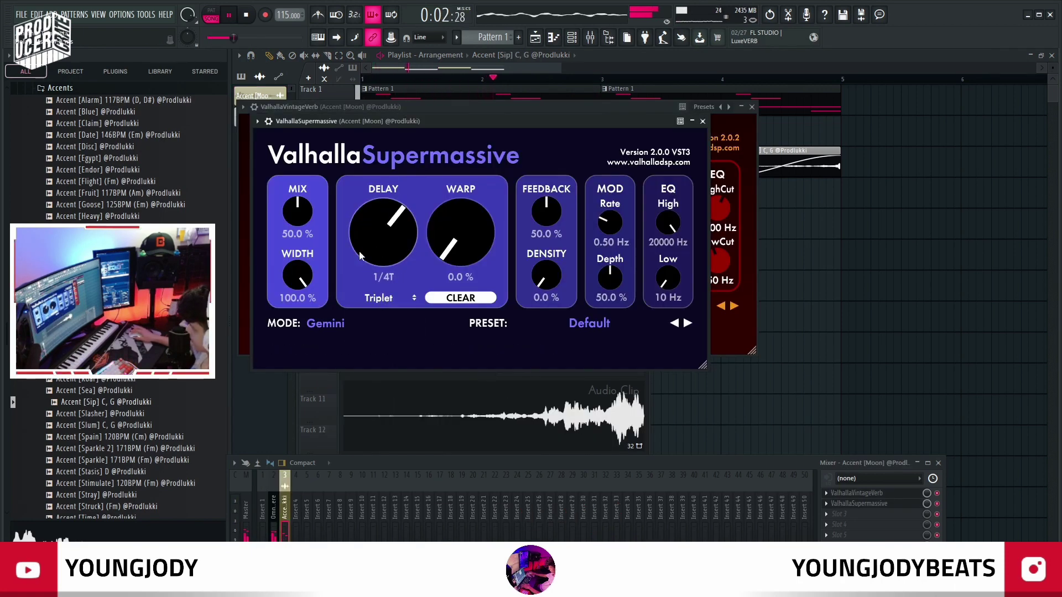
key(alt+F12)
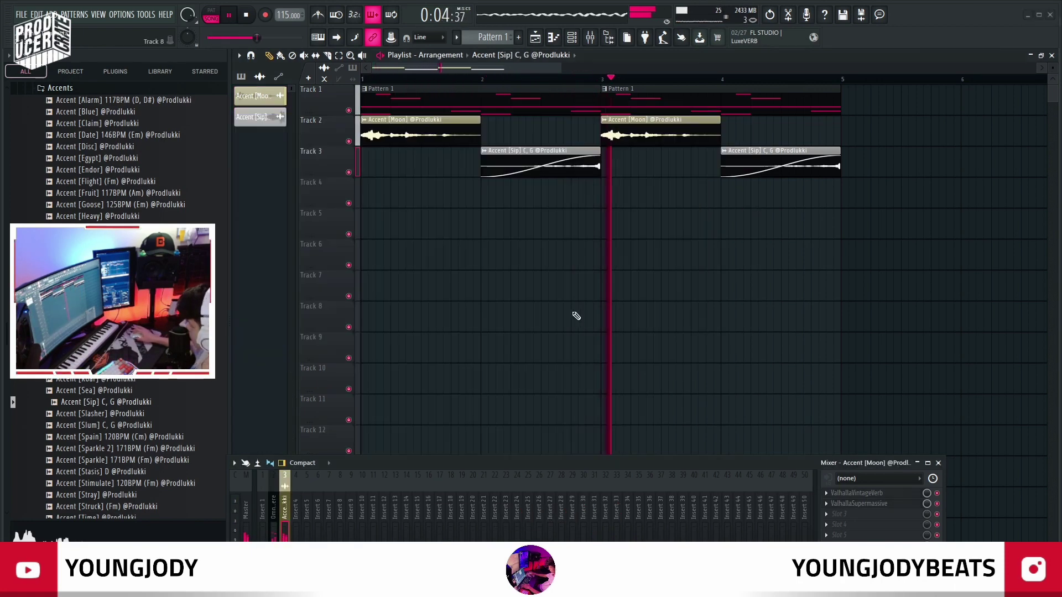
click(867, 502)
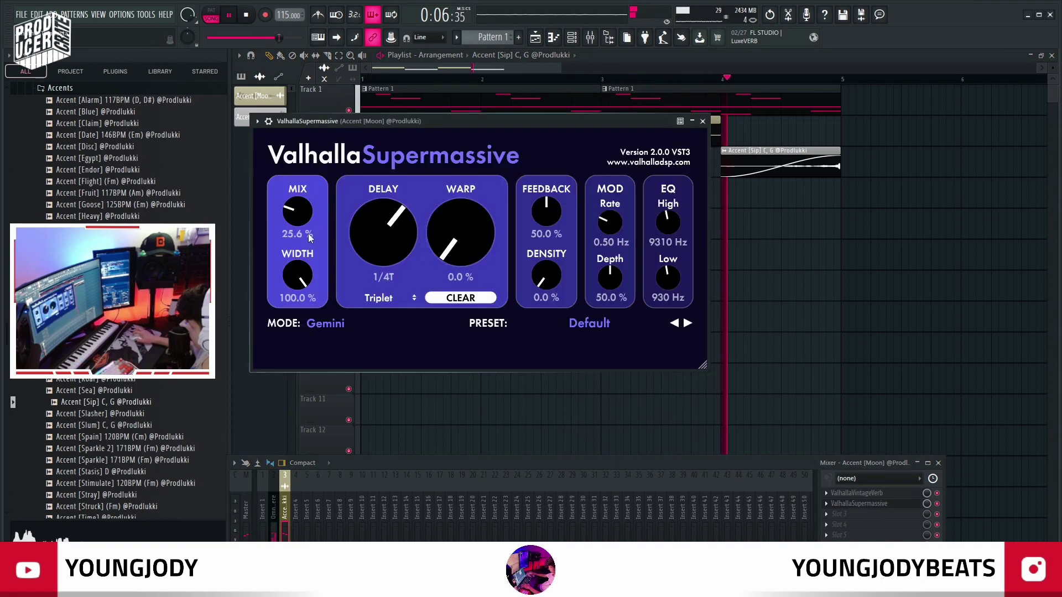
click(396, 298)
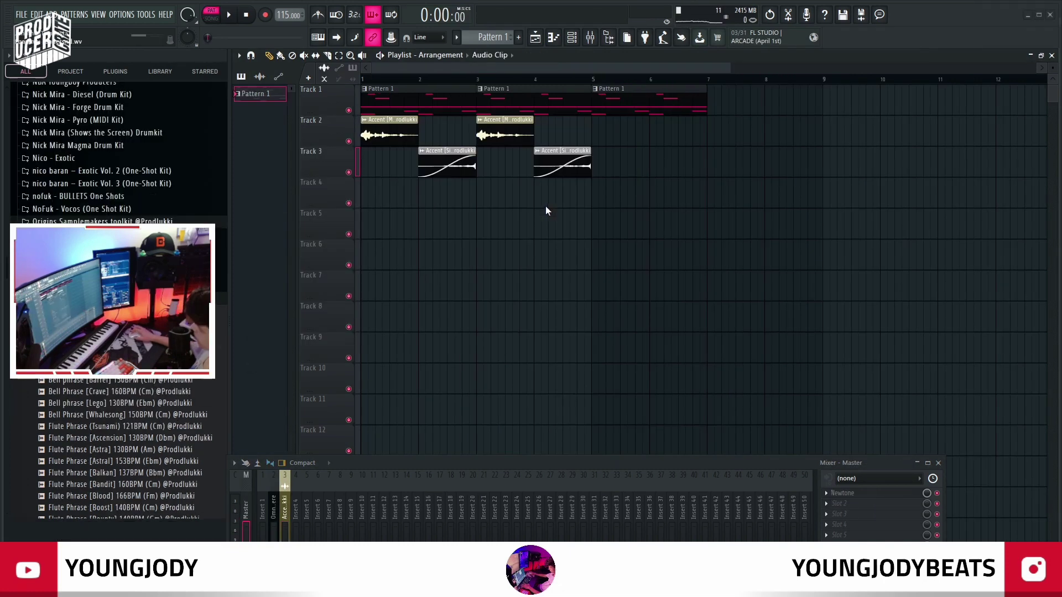
Remove the Pattern 1 clips from Track 1 and place the rendered Pattern 1 #2 audio on Track 4 at bar 1.
key(F7)
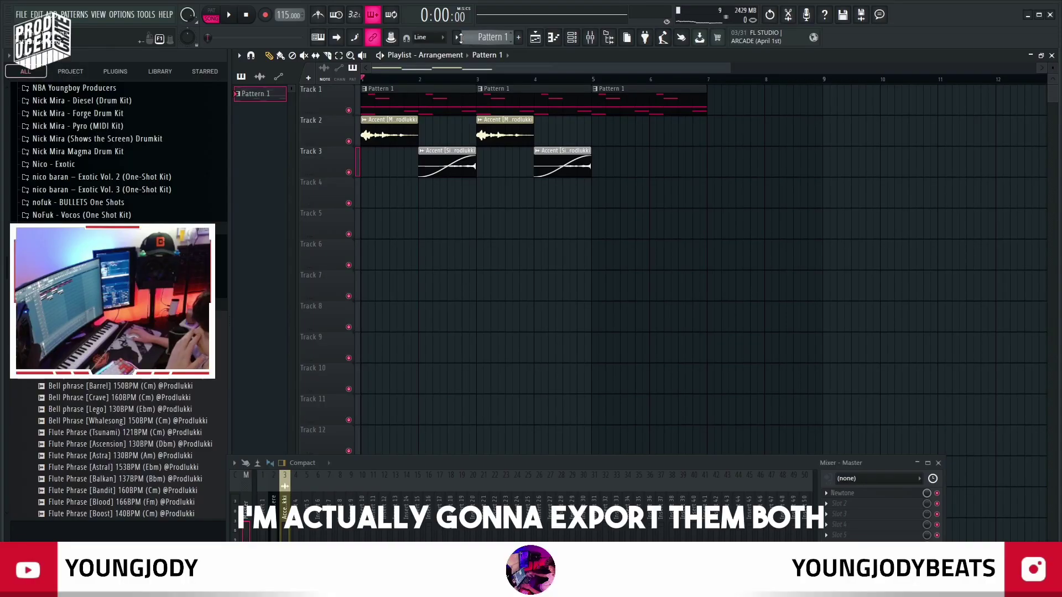
click(487, 37)
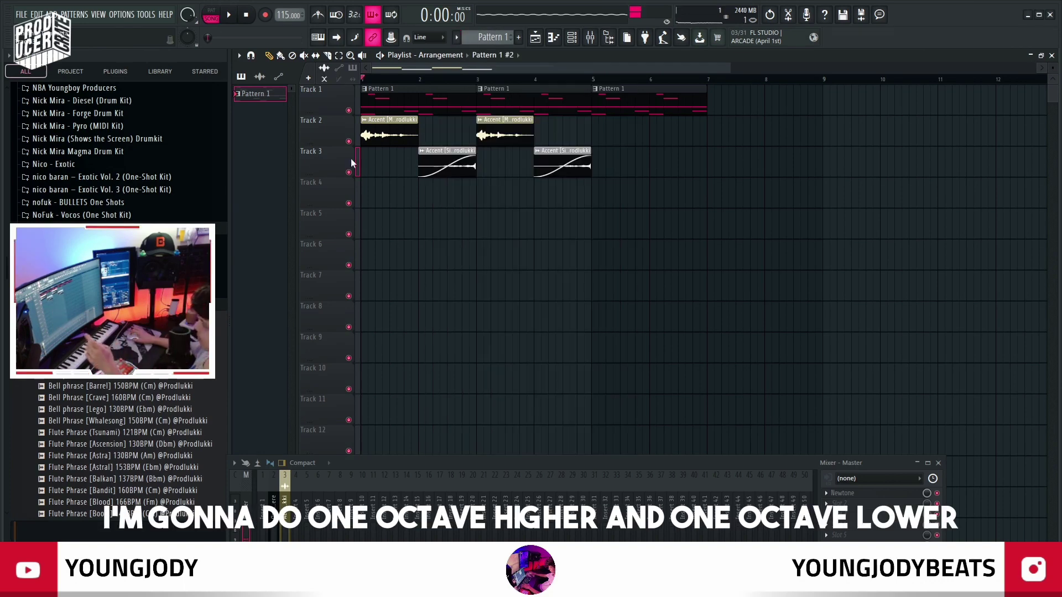
right_click(691, 102)
click(260, 77)
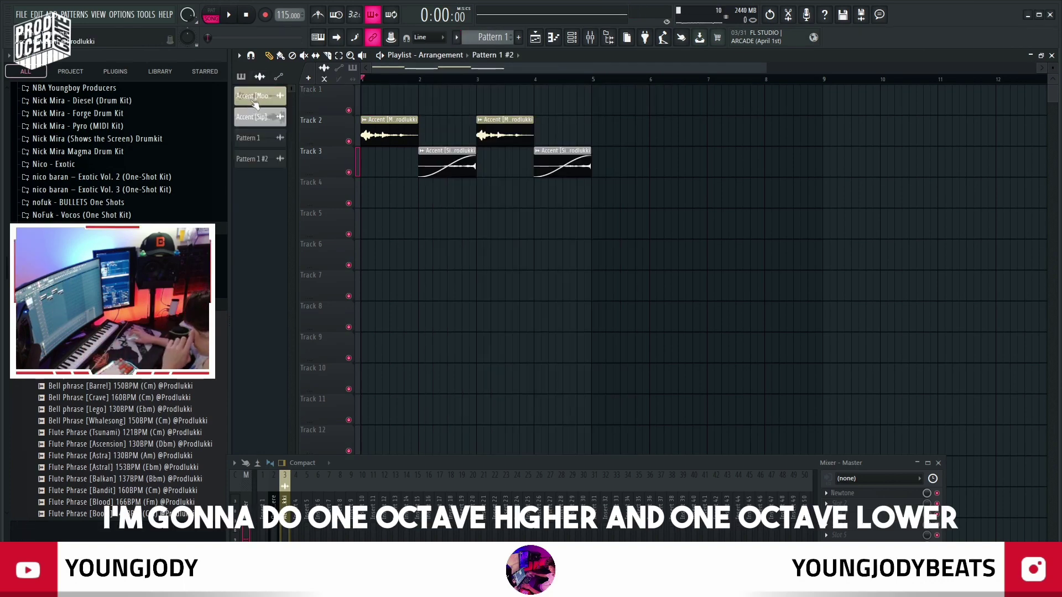
click(255, 160)
key(Escape)
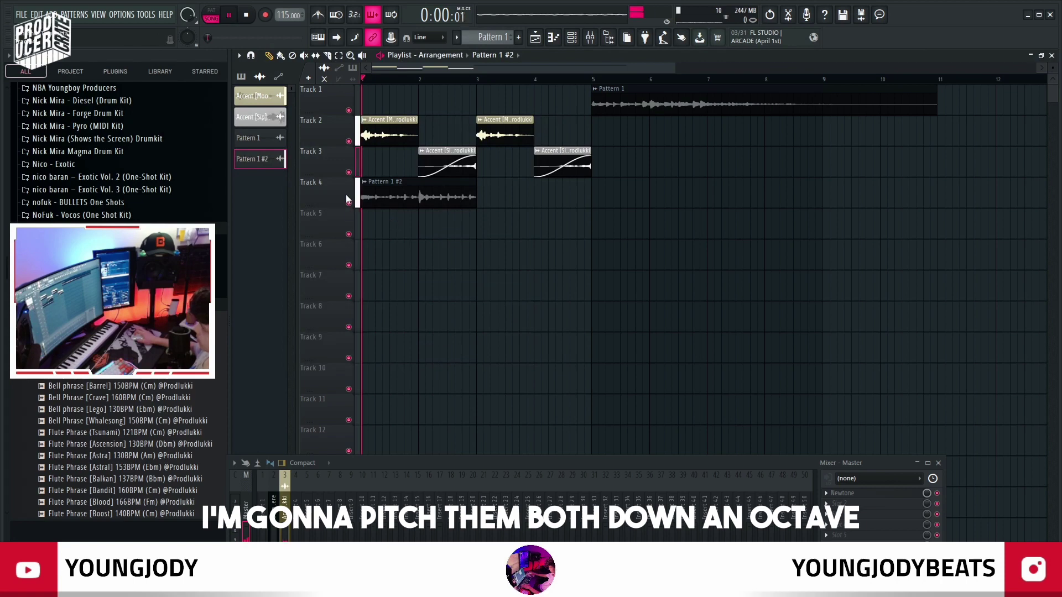
Mute Tracks 2 and 3 and move the Pattern 1 audio clip from Track 1 down to Track 4.
click(349, 141)
click(349, 172)
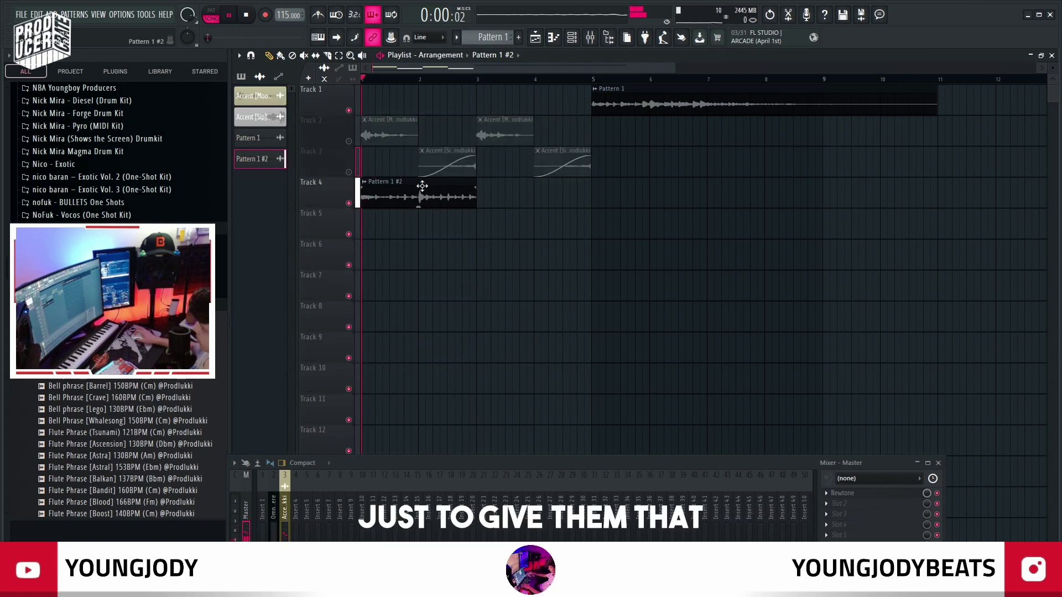
drag(649, 104, 649, 199)
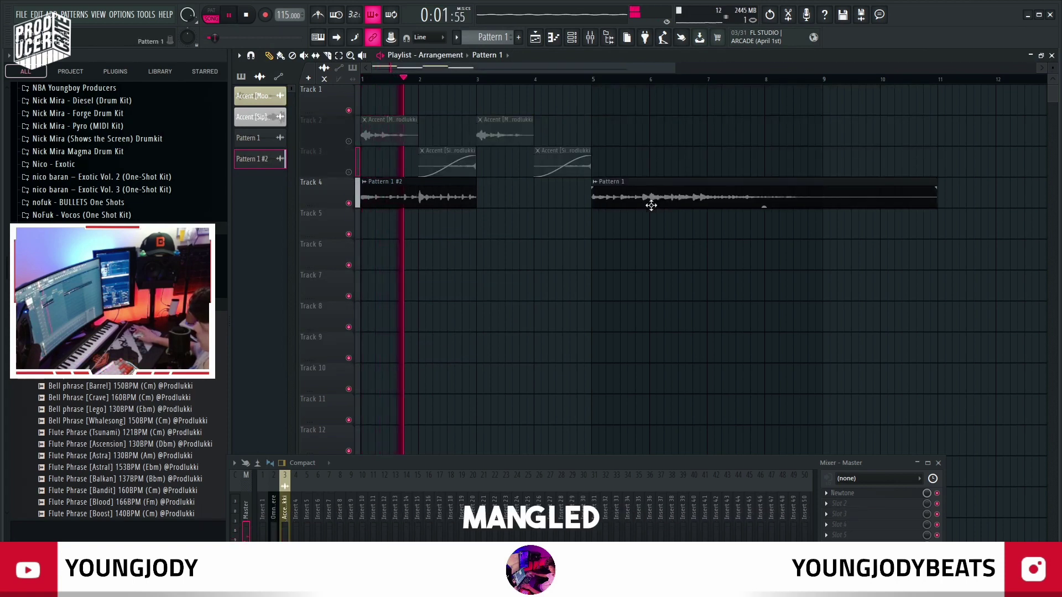
double_click(424, 200)
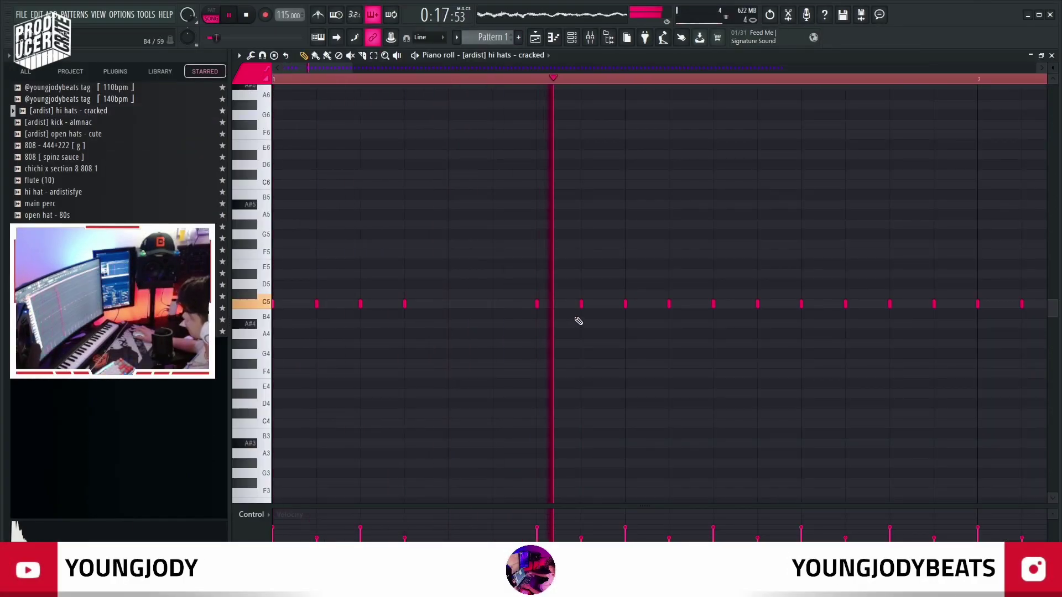
Lower the ValhallaVintageVerb mix on the cracked hi-hats' mixer track.
scroll(597, 239, down, 4)
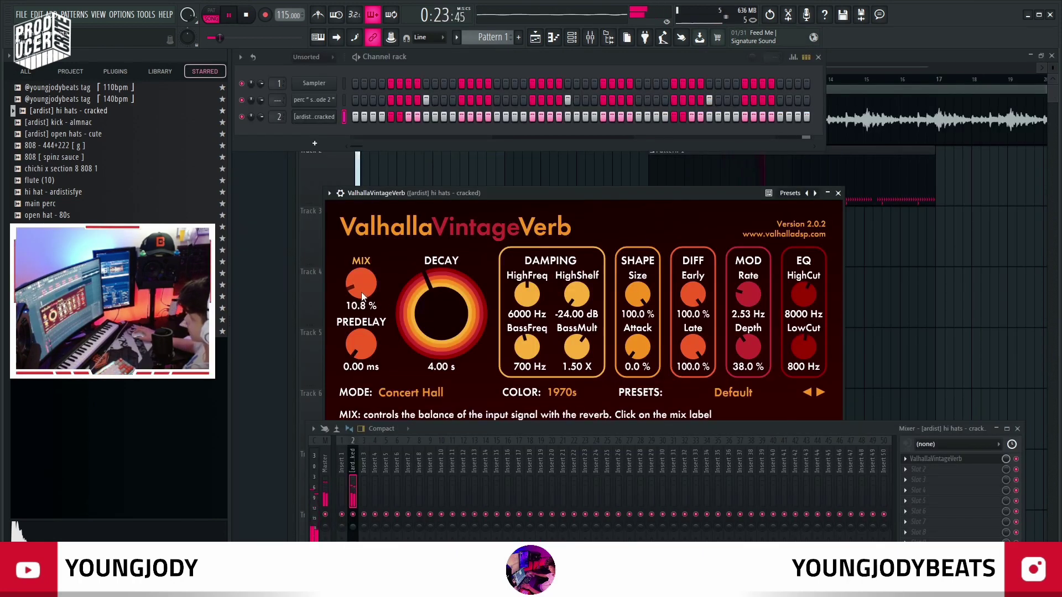
drag(361, 292, 361, 300)
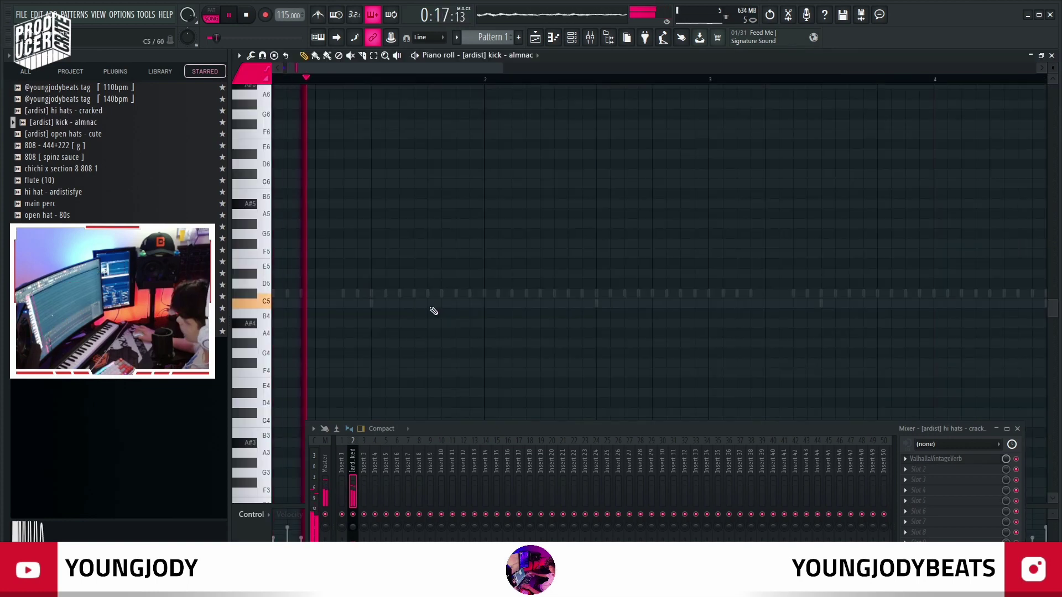
Add a C5 note for the almnac kick on the fourth beat of bar 1.
click(431, 301)
scroll(458, 326, down, 3)
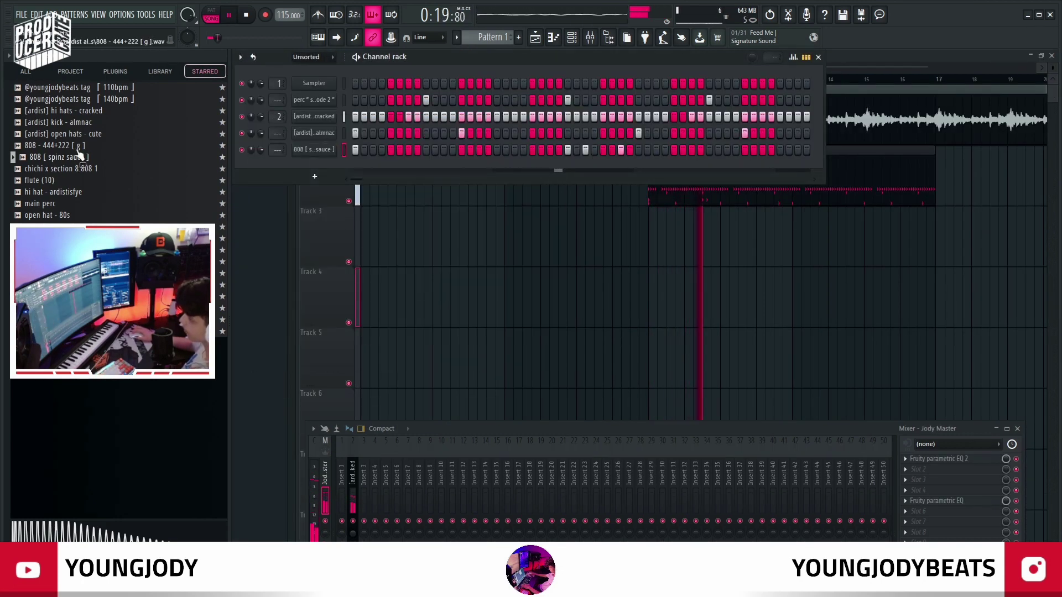
Add the 808 - 444+222 [ g ] sample as a new channel and route it to its own mixer track.
drag(74, 147, 332, 166)
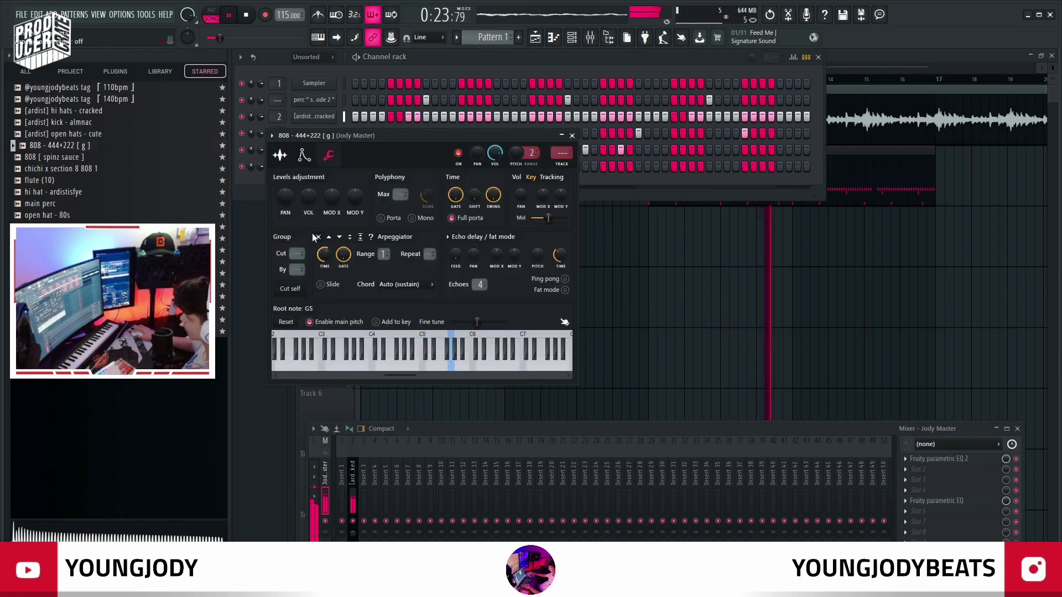
key(Page_Up)
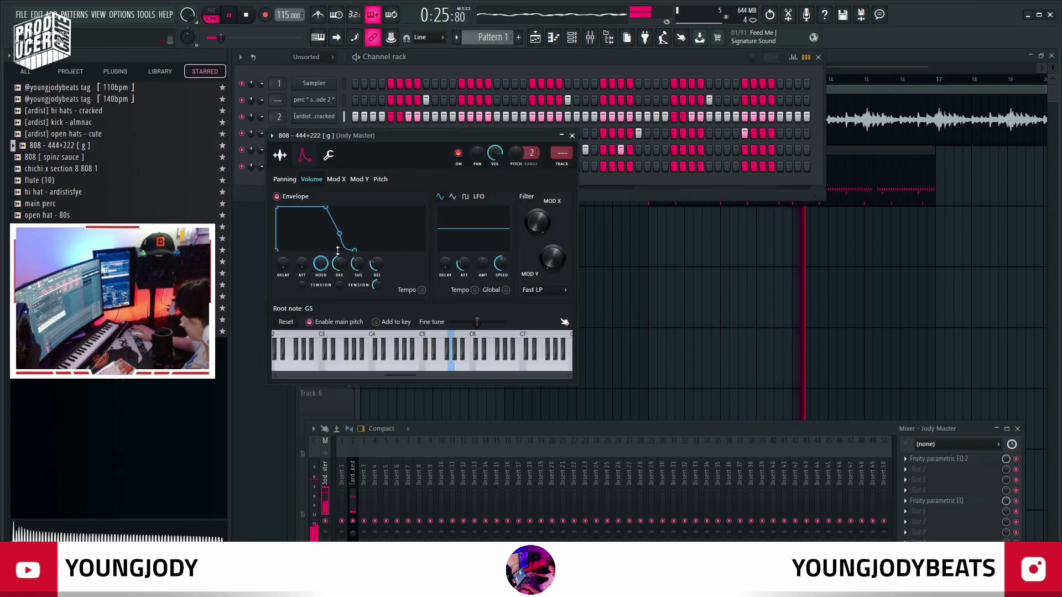
drag(567, 158, 567, 154)
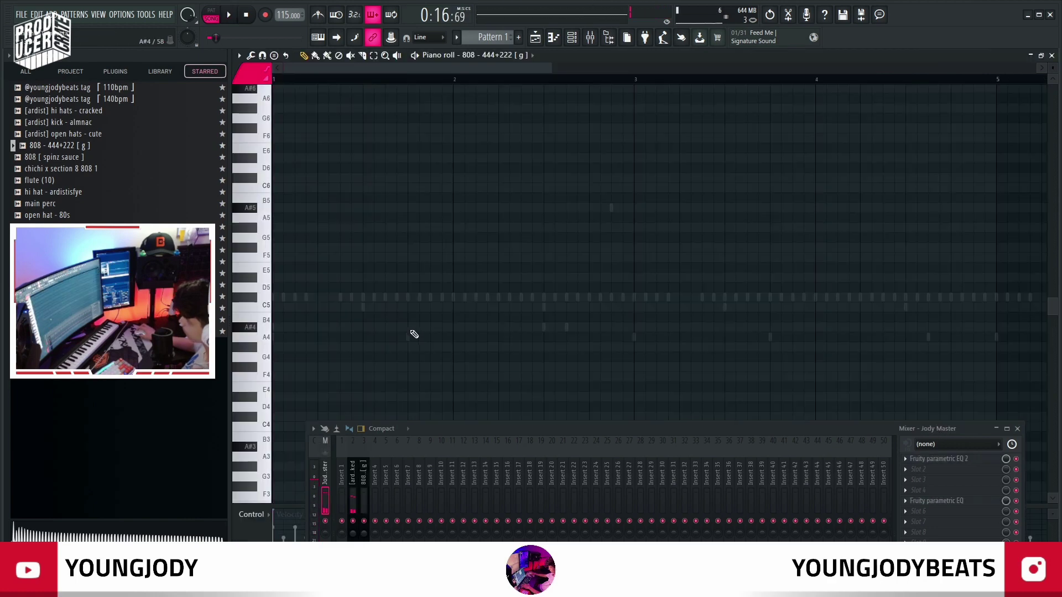
Draw an A#4 note for the 808 - 444+222 [ g ] on beat 4 of bar 1 and lengthen it past bar 2.
click(412, 327)
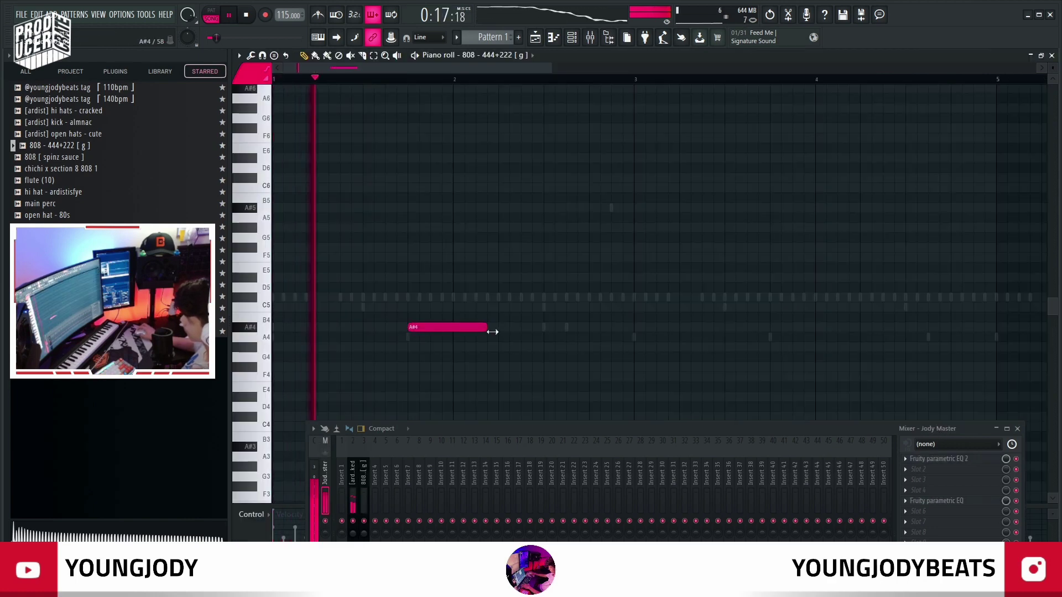
drag(487, 327, 497, 332)
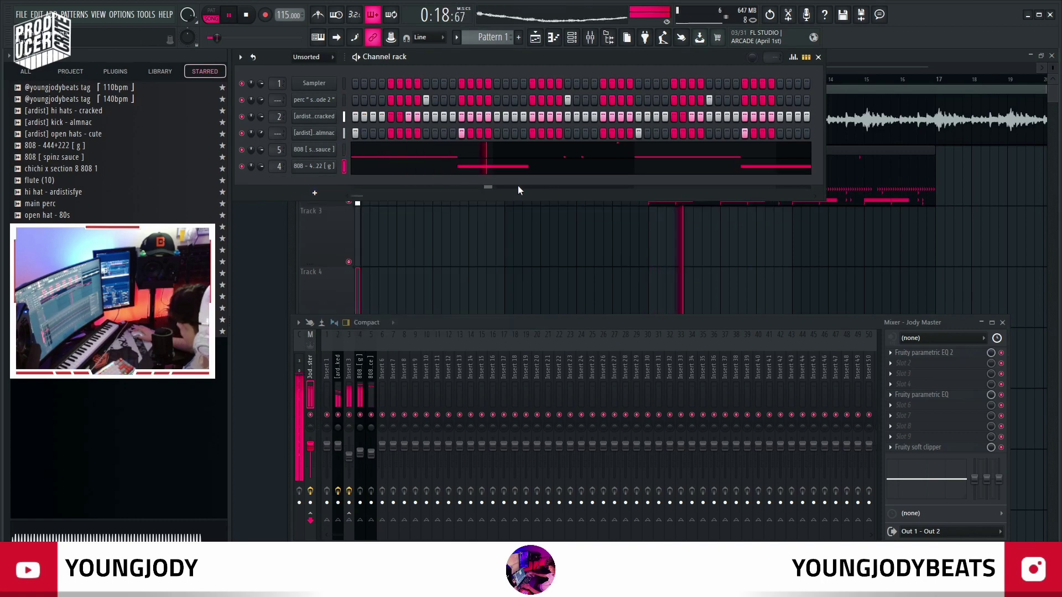
Review the note patterns of the 808 - 444+222 [ g ] and 808 [ spinz sauce ] channels.
click(463, 164)
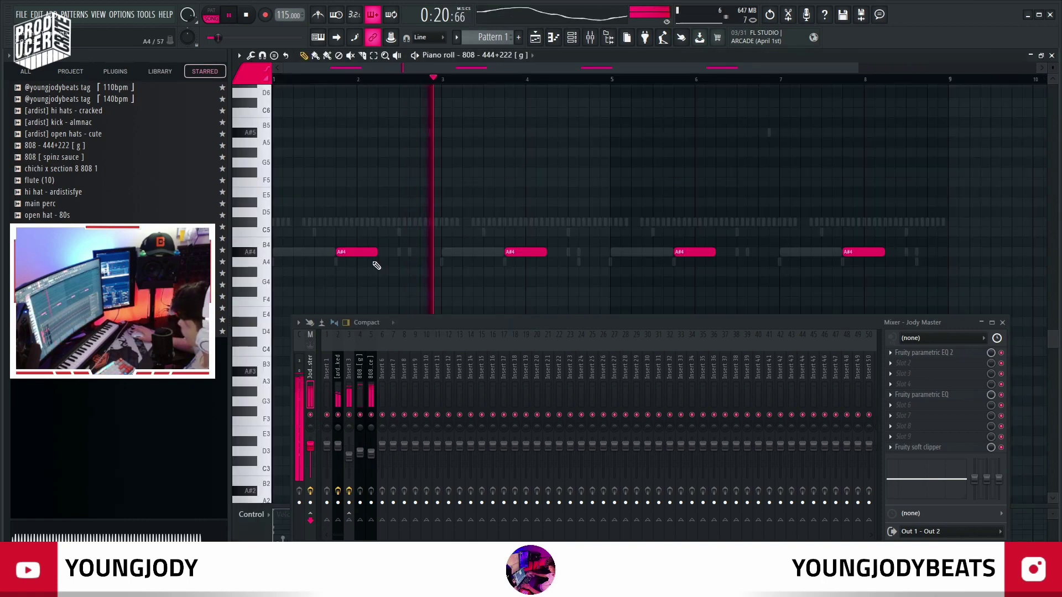
double_click(465, 253)
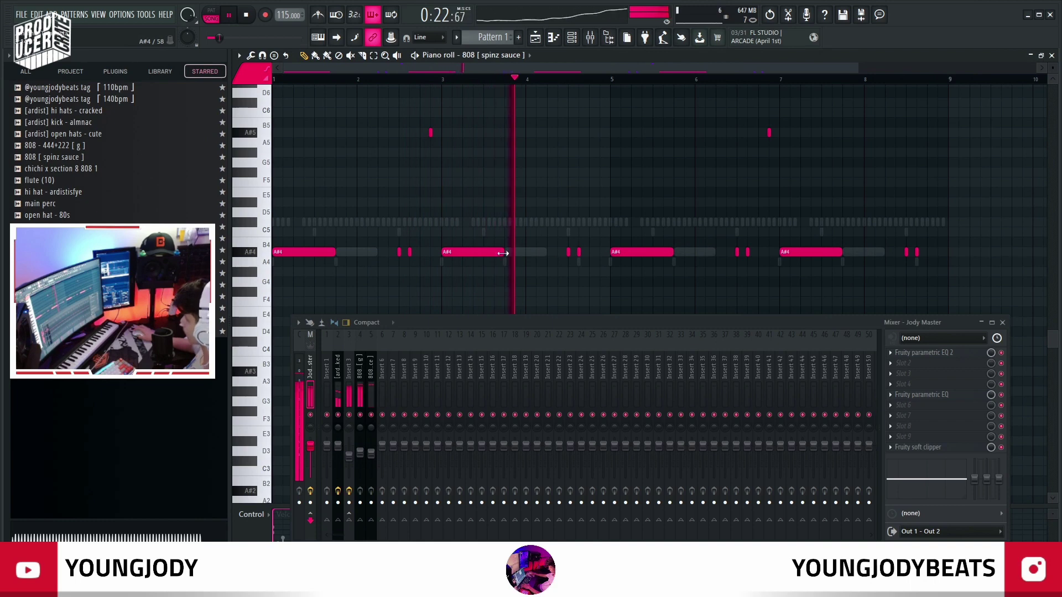
scroll(407, 254, up, 2)
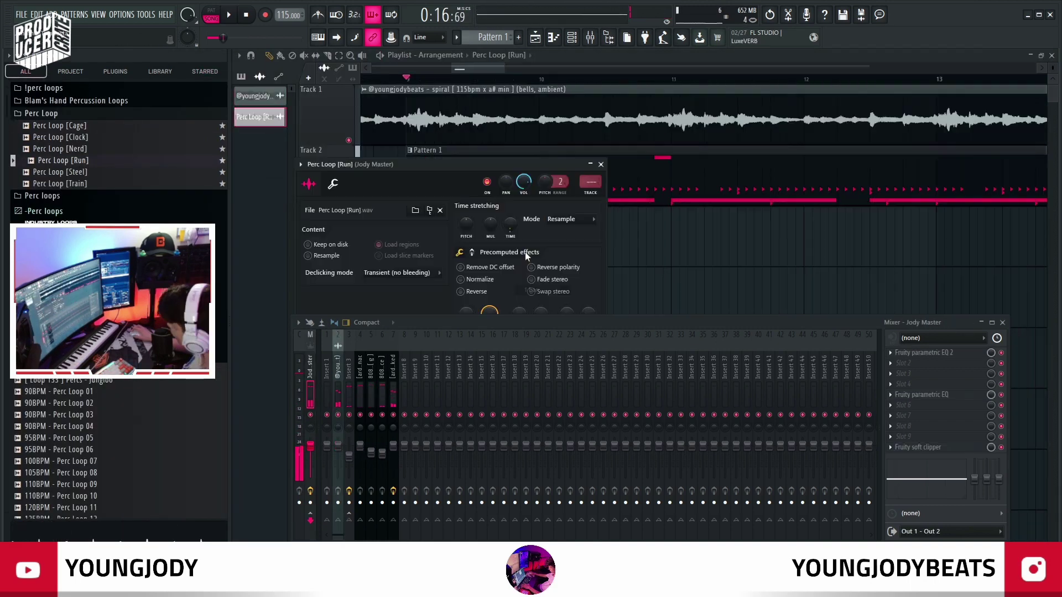
Load the perc loop mixer preset onto the Perc Loop [Run] mixer track.
right_click(518, 229)
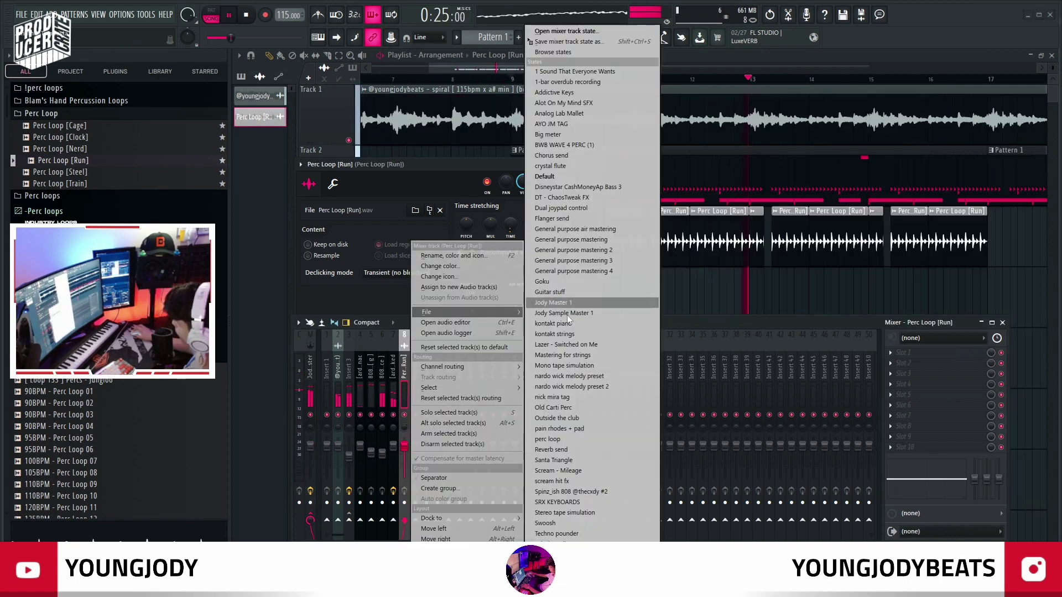
click(549, 439)
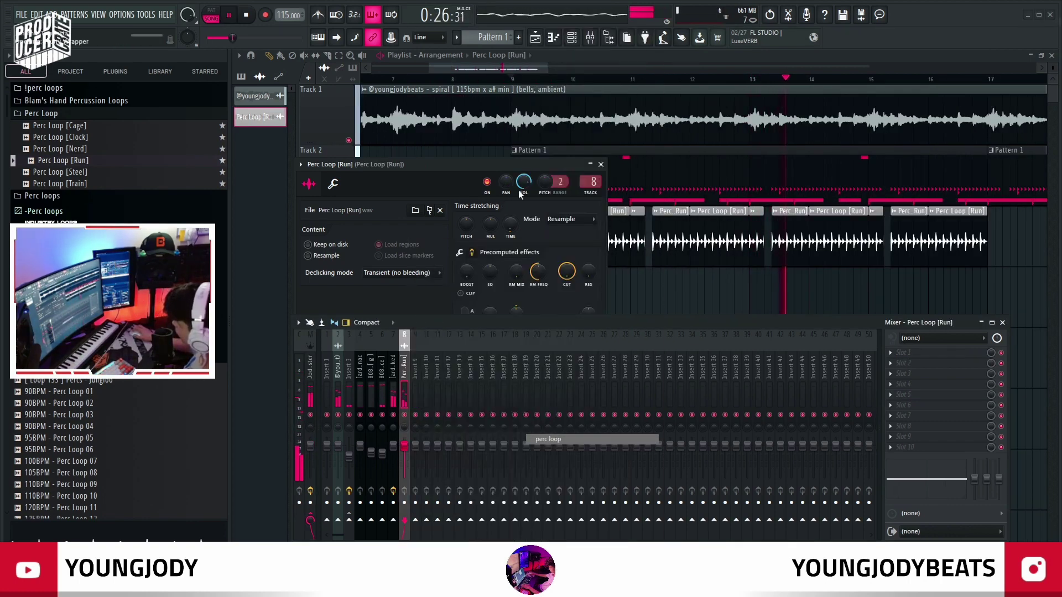
click(936, 357)
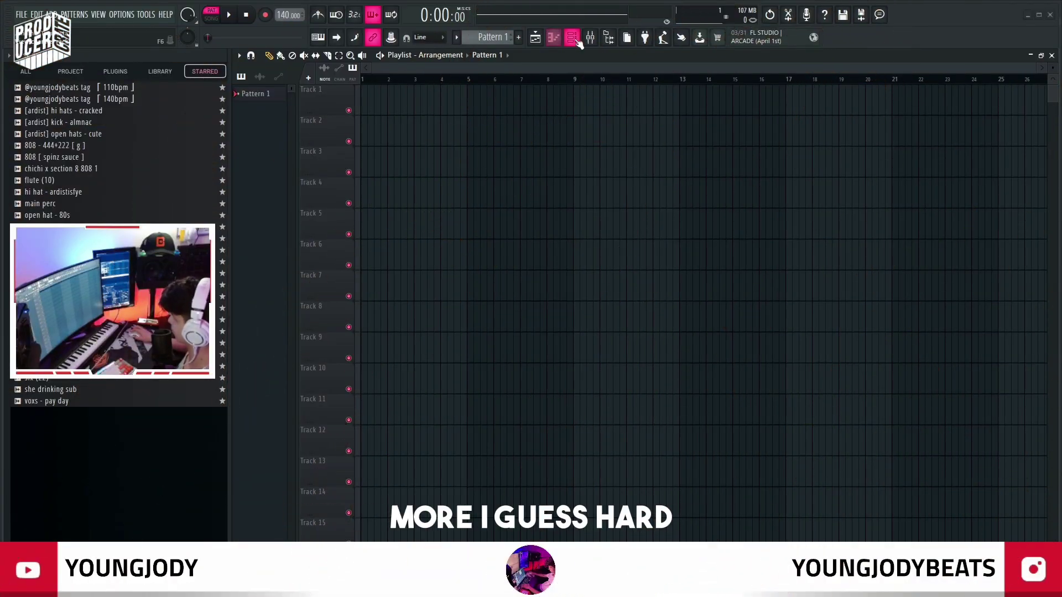
Place the Flute Phrase (Tsunami) 121BPM (Cm) sample at bar 1 of track 2 beneath the arp phrase and open its channel settings.
click(572, 38)
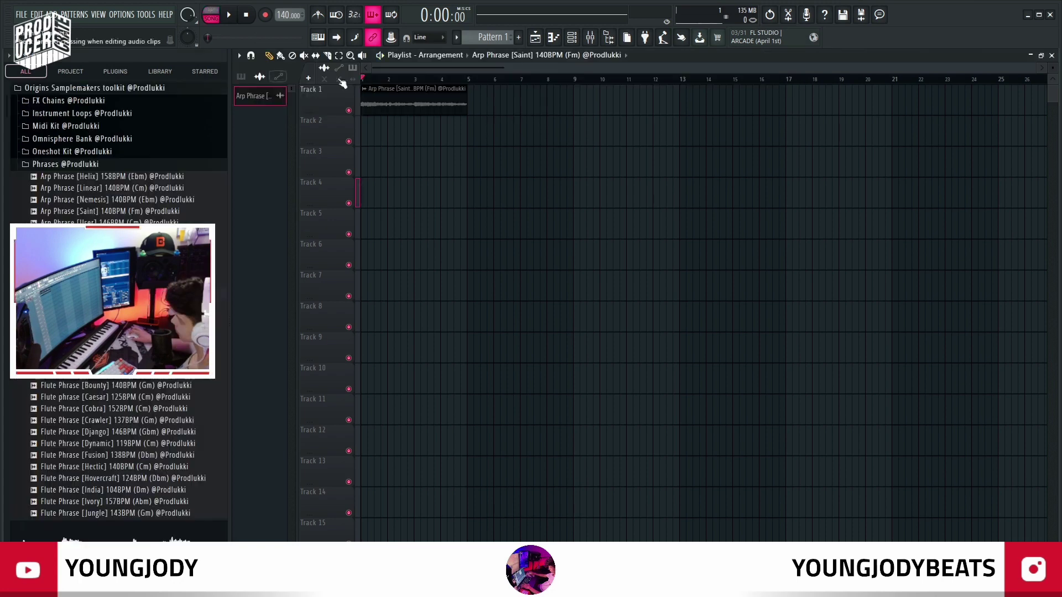
key(space)
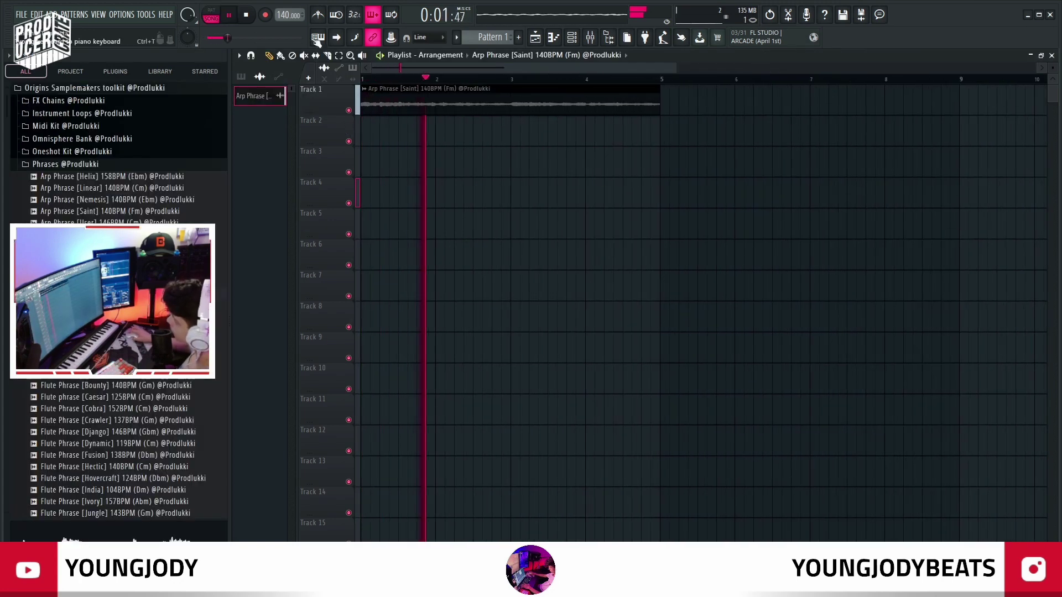
drag(162, 207, 356, 120)
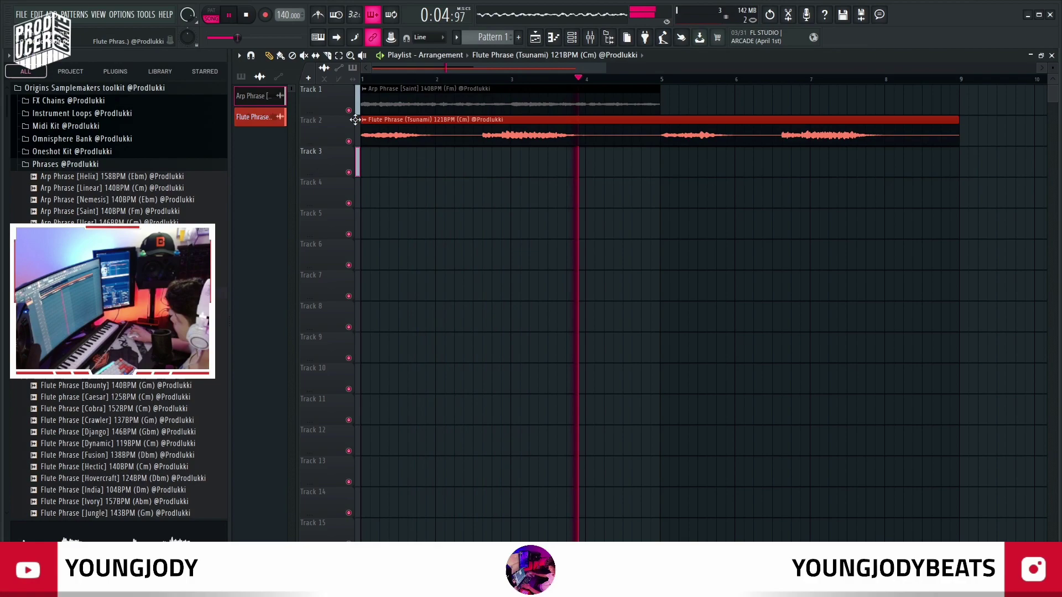
double_click(484, 130)
click(506, 208)
click(618, 120)
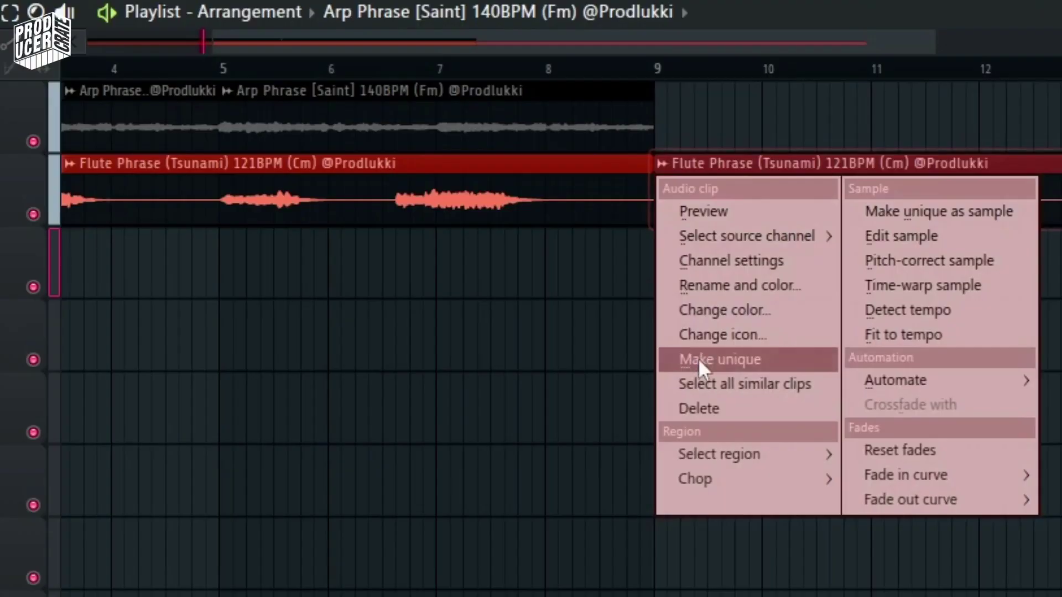
Make the flute phrase clip and the arp phrase clip that start at bar 9 unique.
click(699, 359)
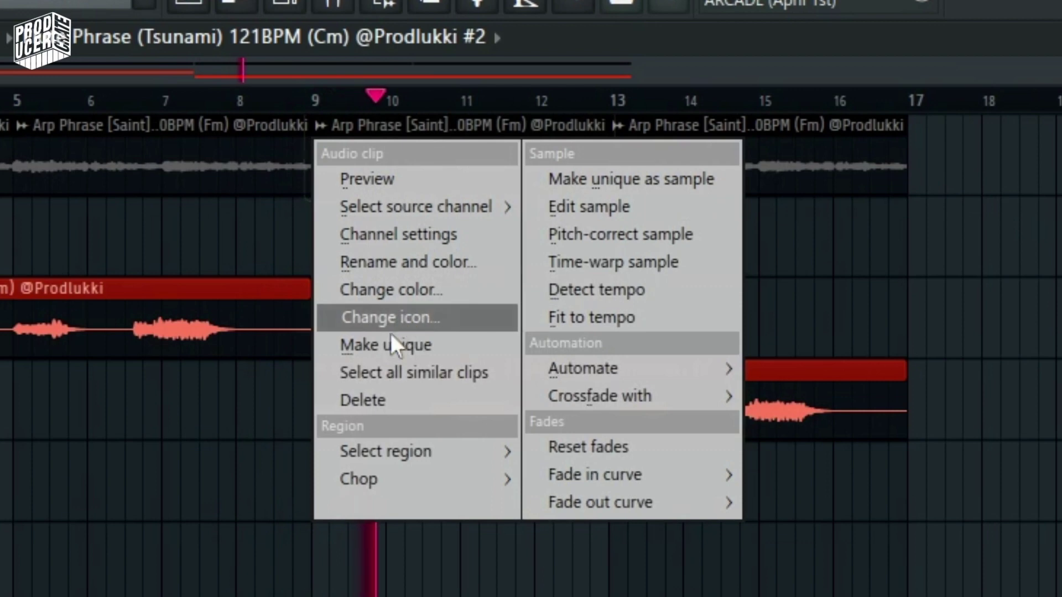
click(379, 345)
click(562, 319)
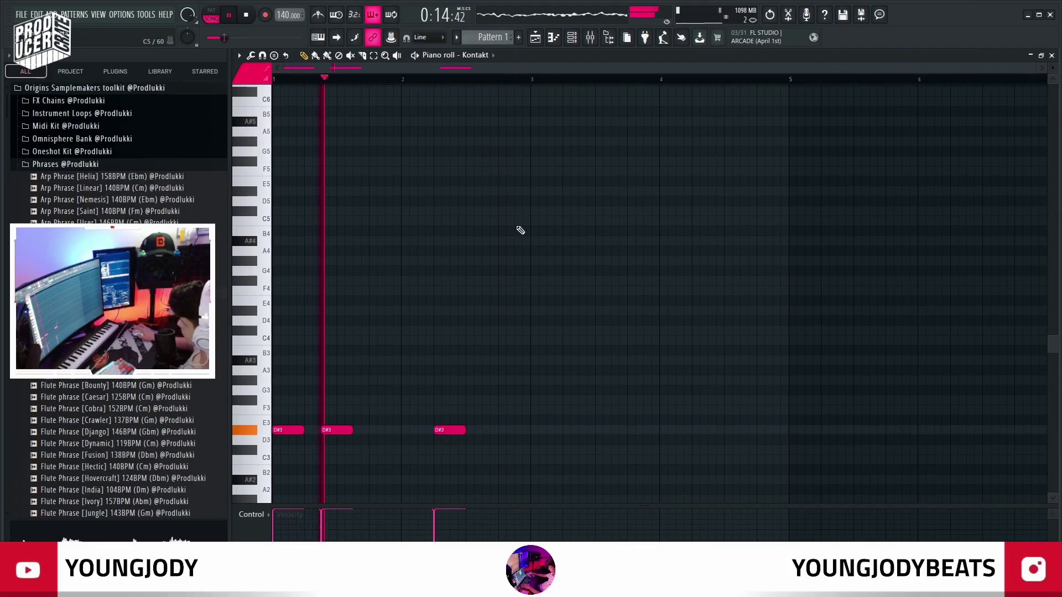
Duplicate the Kontakt D#3 notes of bars 1 and 2 into bars 3 and 4.
key(ctrl+b)
key(ctrl+d)
scroll(580, 141, down, 1)
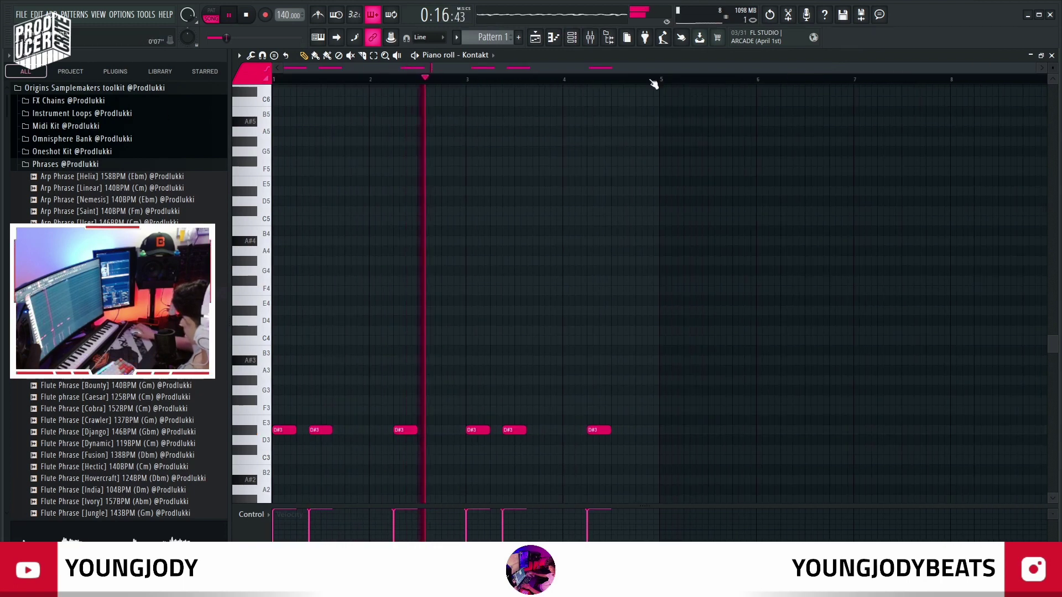
Select the first four bars of Kontakt notes and duplicate them into bars 5 to 8.
drag(655, 81, 274, 79)
key(ctrl+d)
drag(663, 81, 274, 81)
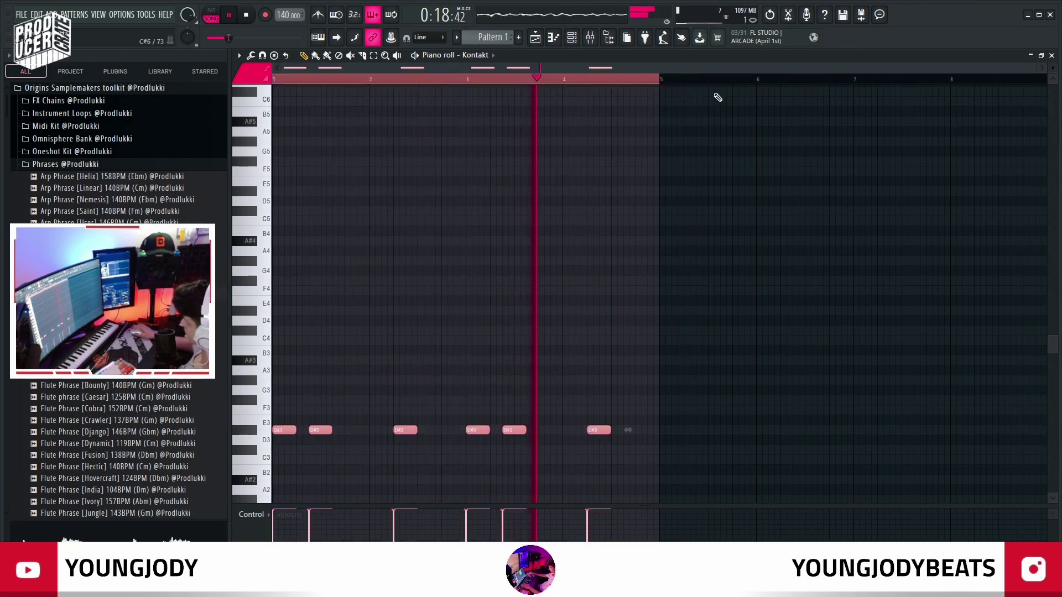
key(ctrl+b)
key(ctrl+d)
Add a Pattern 2 clip at bar 33 on track 6 of the playlist and a Pattern 1 clip just before it.
key(F7)
key(F6)
click(559, 255)
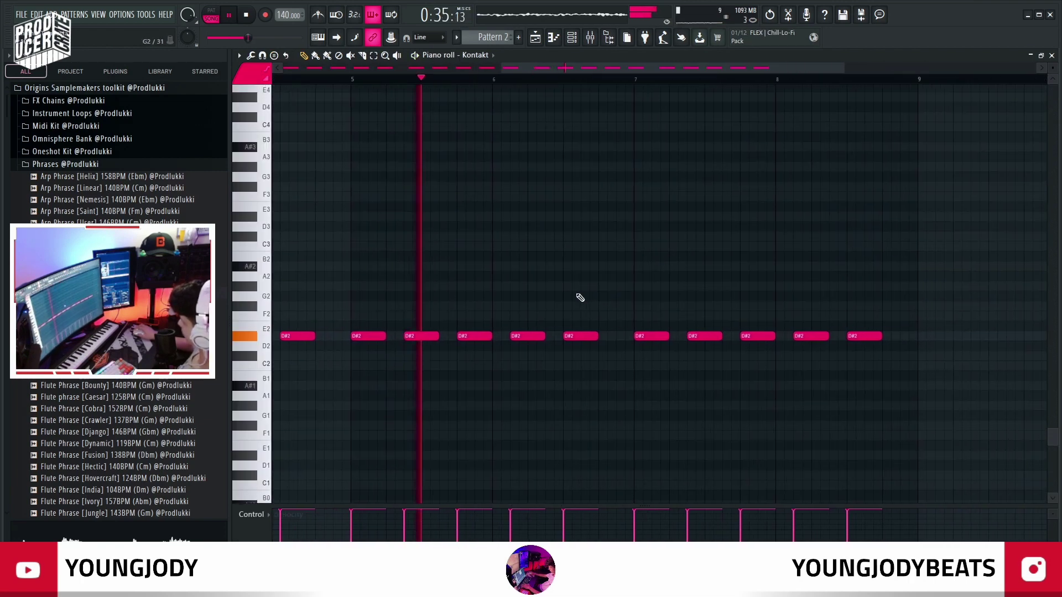
key(F7)
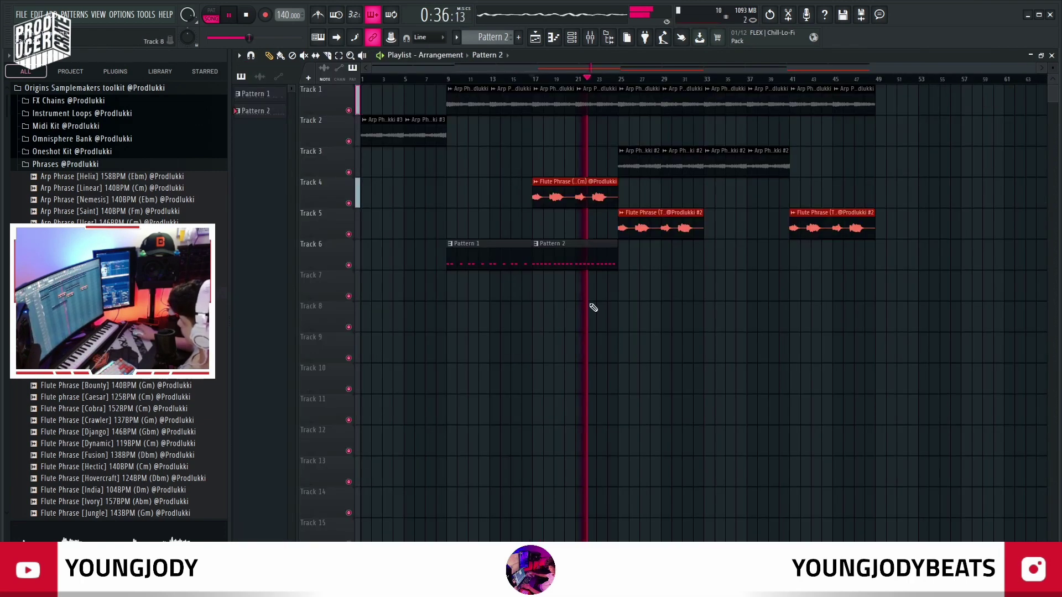
drag(752, 261, 742, 260)
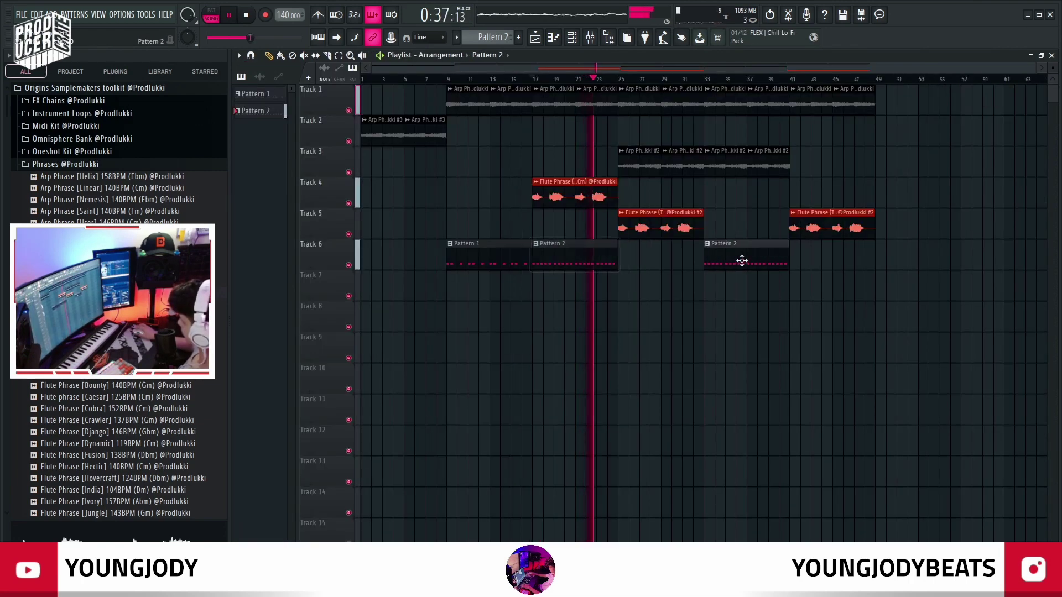
click(498, 264)
click(686, 257)
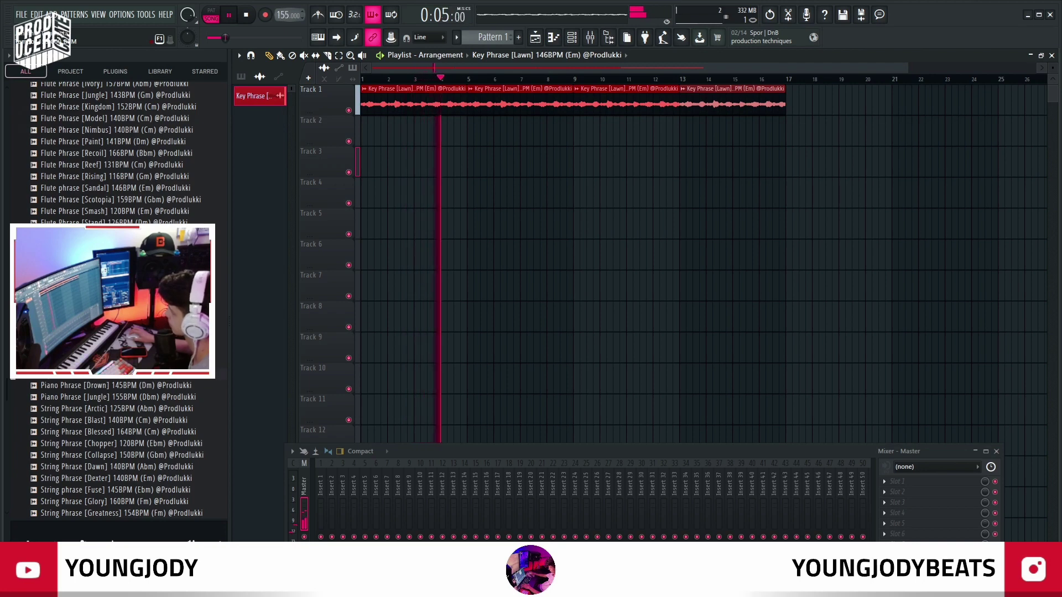
Add the Yeat Bell Perc sample from the browser to the project.
key(Escape)
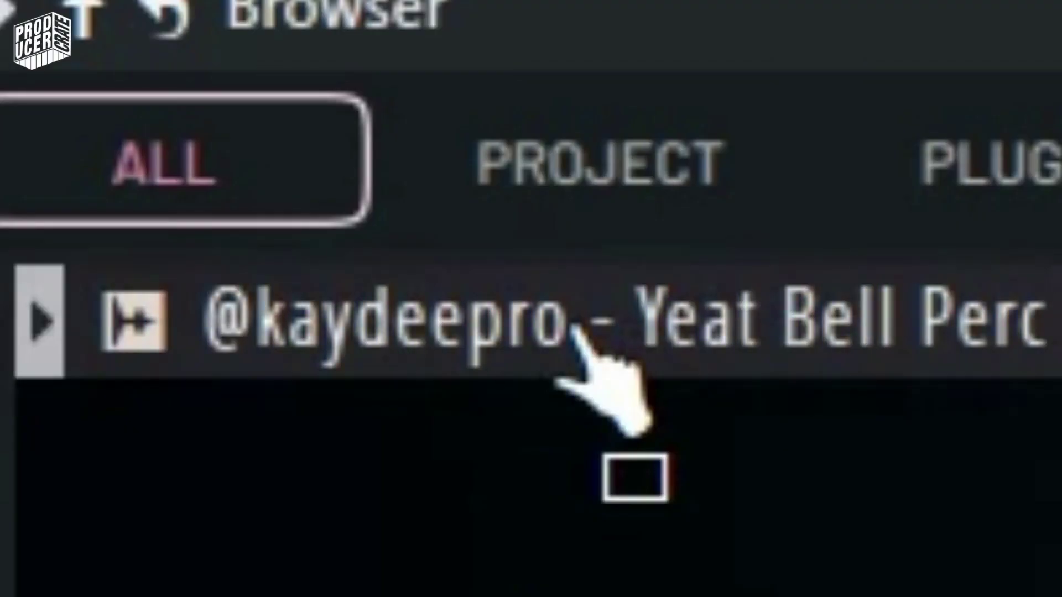
drag(574, 326, 1061, 354)
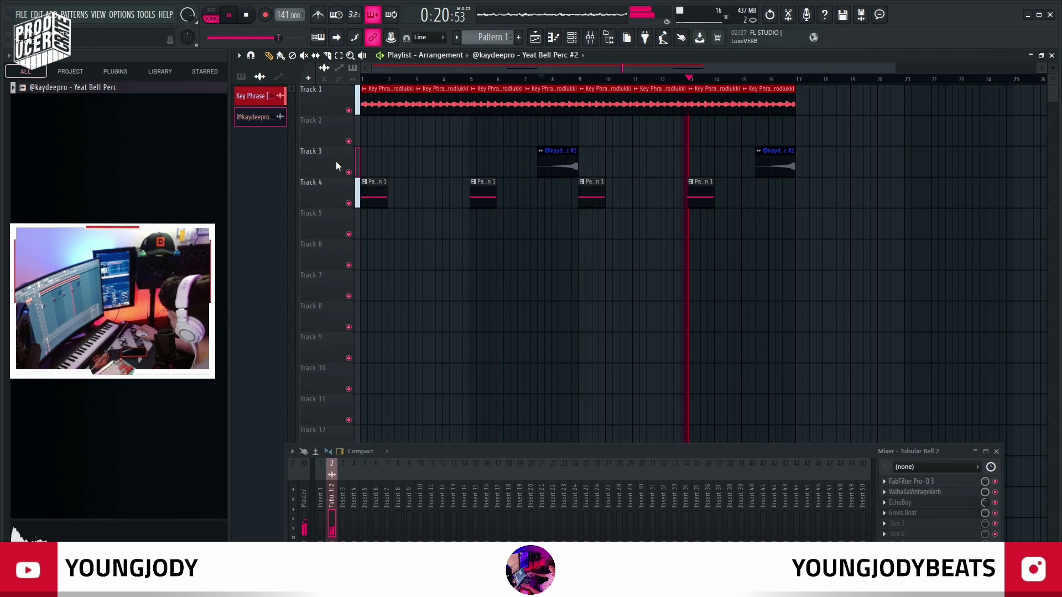
Move the Pattern 1 track above the bell perc track and lengthen all its Pattern 1 clips to four bars.
scroll(336, 166, down, 1)
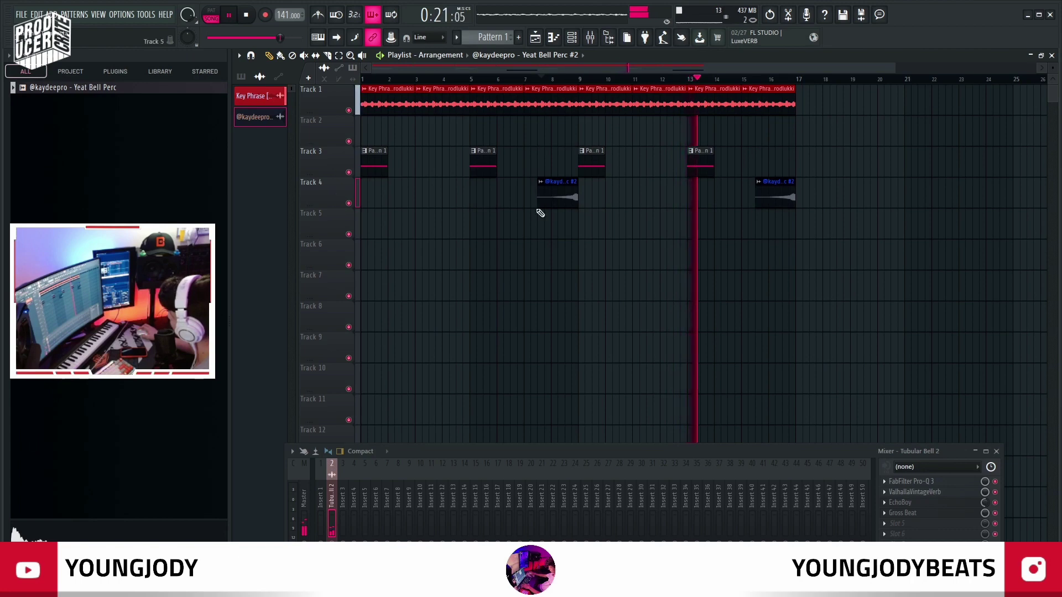
double_click(326, 166)
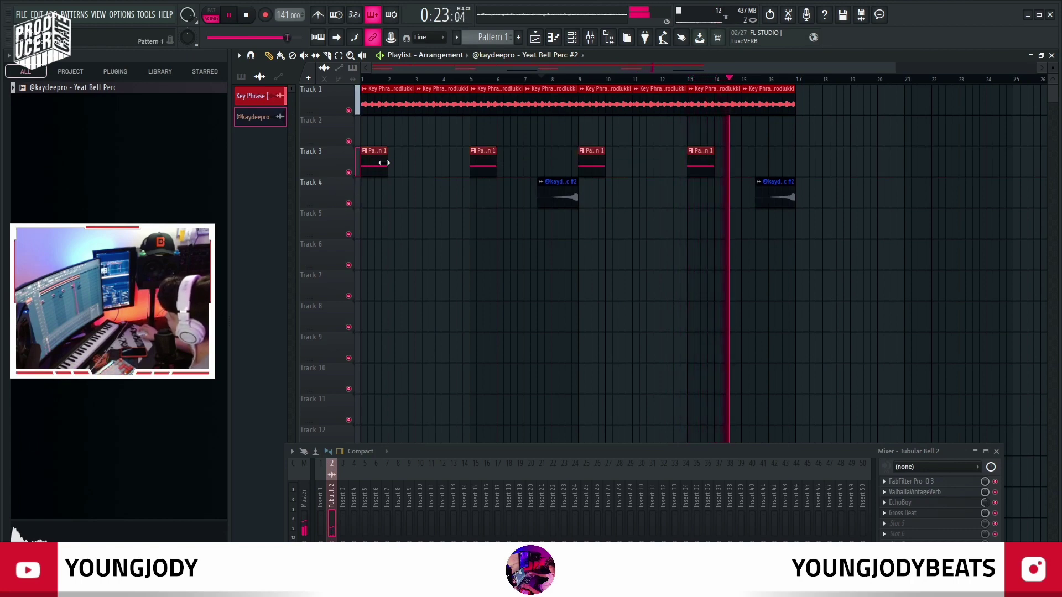
drag(384, 163, 453, 162)
click(578, 40)
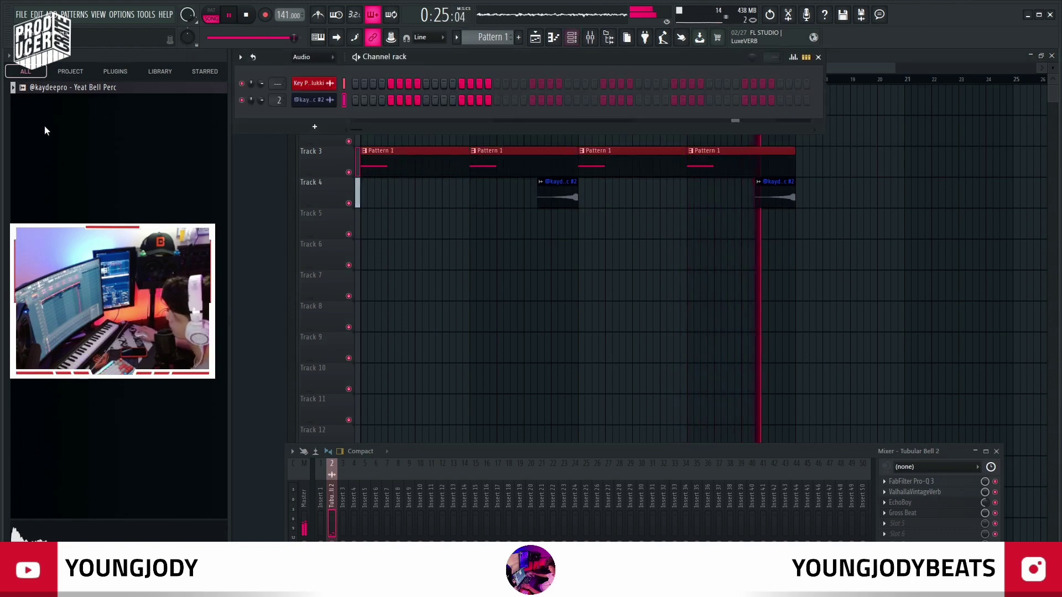
key(Escape)
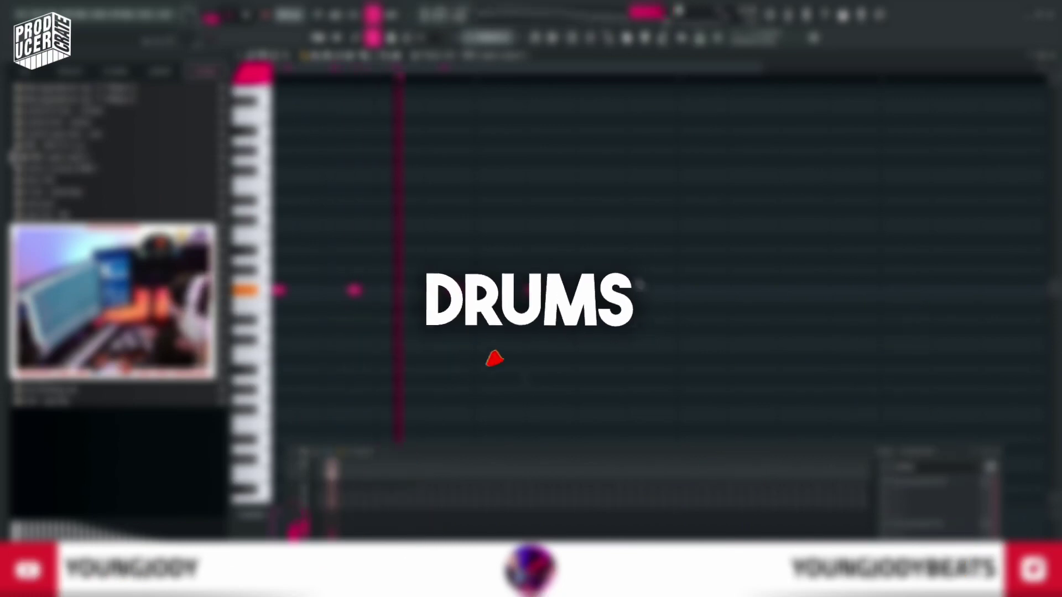
Duplicate the opening F#5 notes of the 808 [ spinz sauce ] into the bars that follow.
drag(678, 83, 218, 154)
key(ctrl+b)
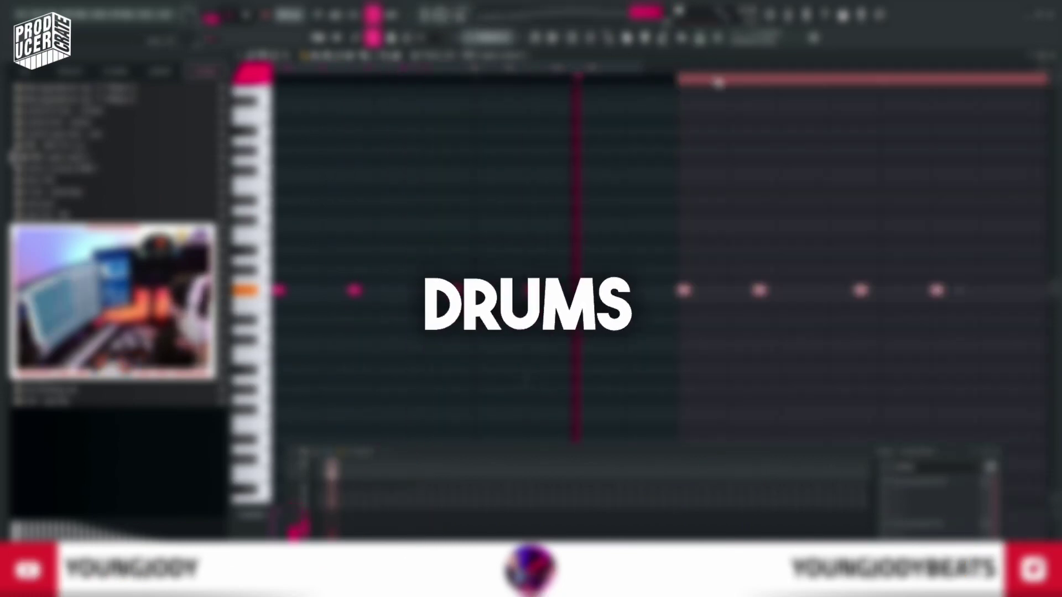
ctrl+click(718, 83)
drag(736, 296, 463, 262)
drag(640, 315, 565, 290)
scroll(603, 286, up, 2)
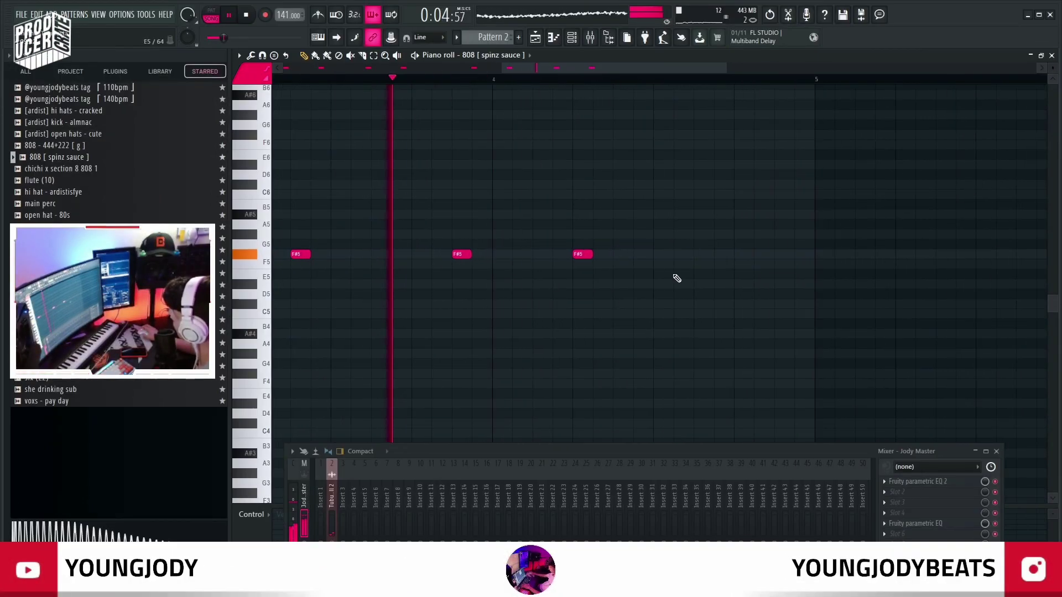
Add extra notes to the 808 [ spinz sauce ] around the middle of bar 4.
drag(710, 275, 611, 275)
click(608, 260)
click(685, 260)
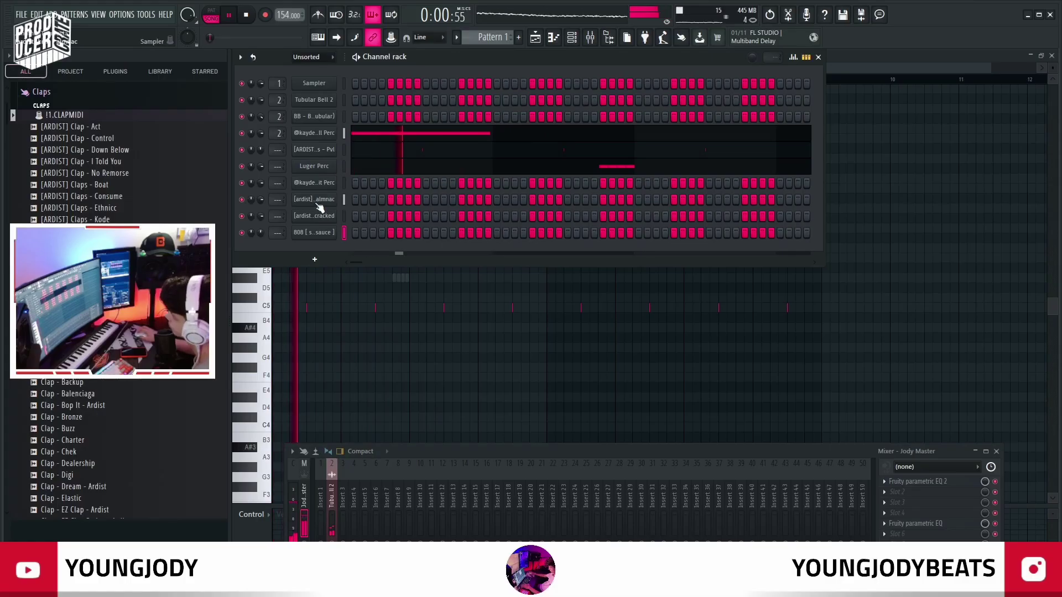
Set the almnac kick's channel volume to -6.8 dB and open the Key Phrase clip on track 1.
click(319, 210)
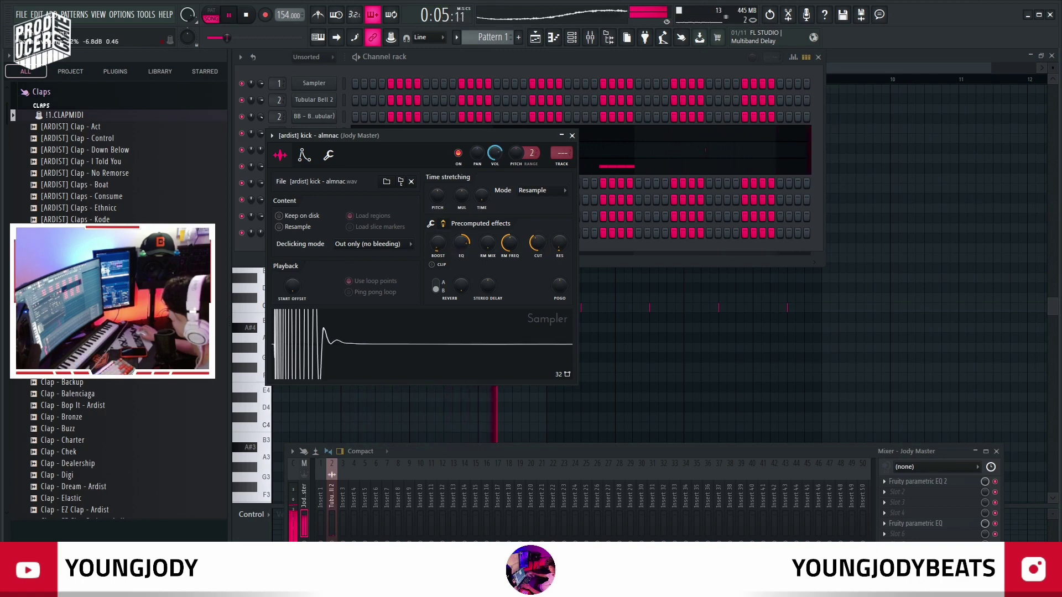
key(Escape)
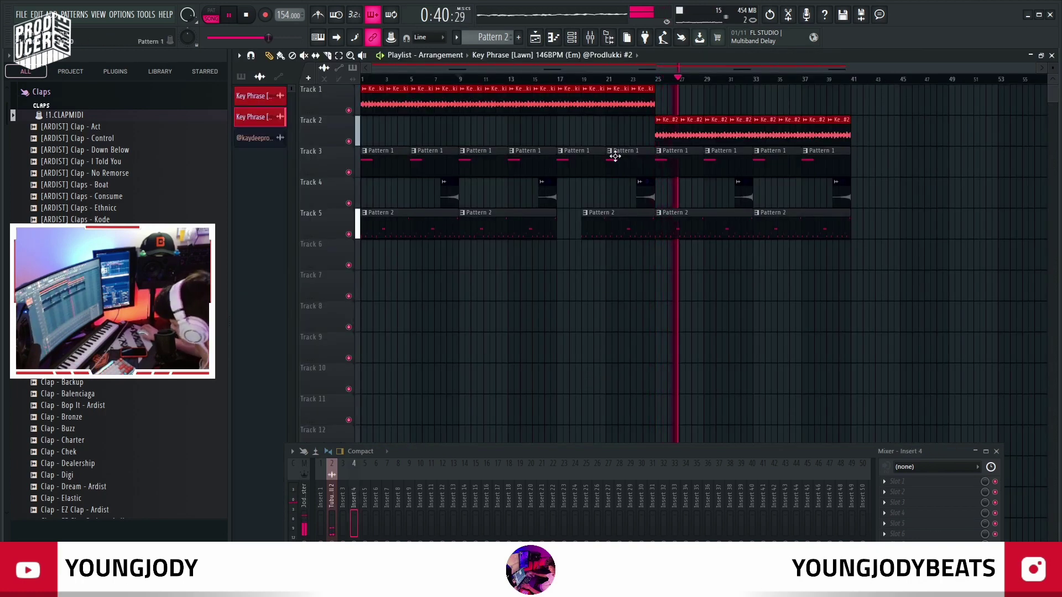
double_click(589, 104)
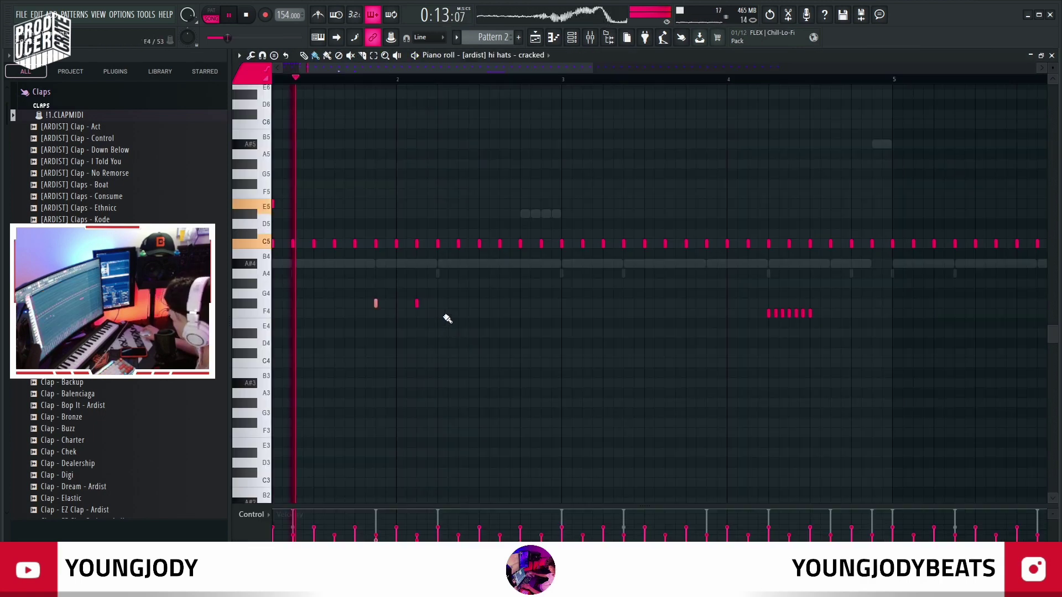
List the starred samples in the browser and move the cracked hi-hats' F4 roll to the end of bar 4.
key(F7)
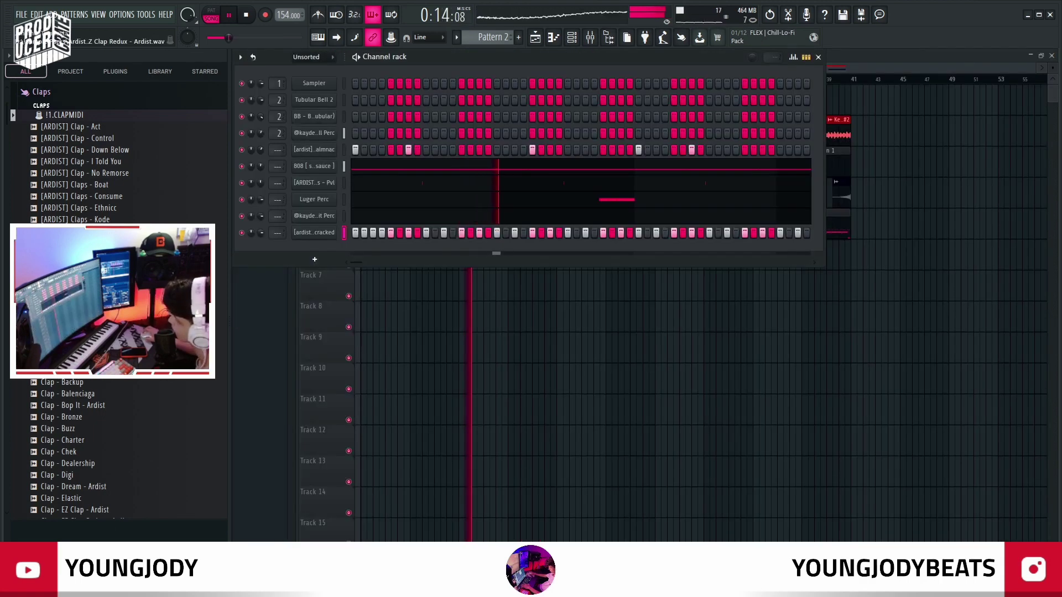
click(204, 71)
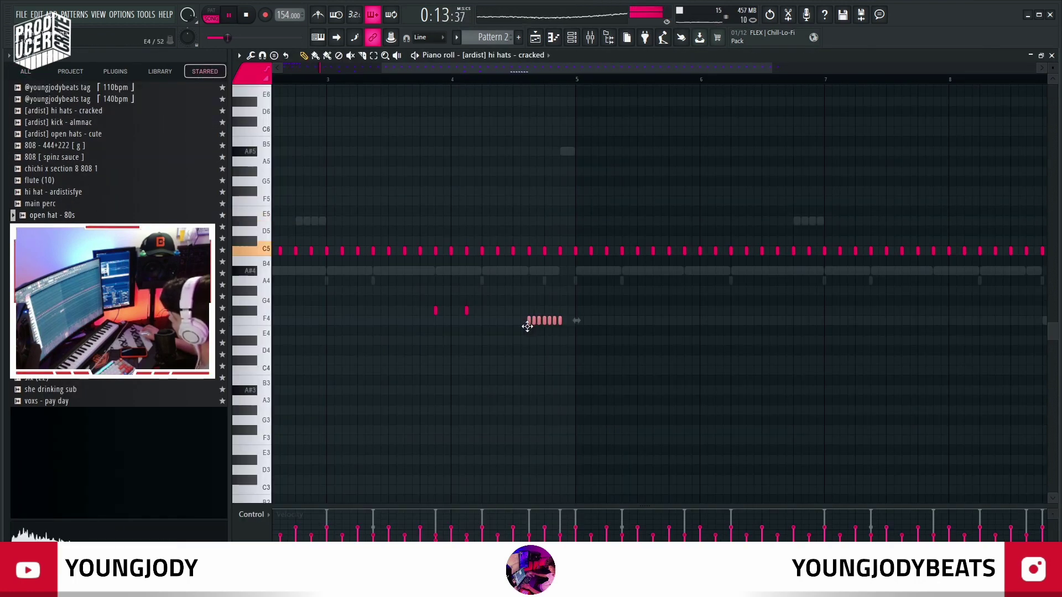
scroll(555, 337, up, 3)
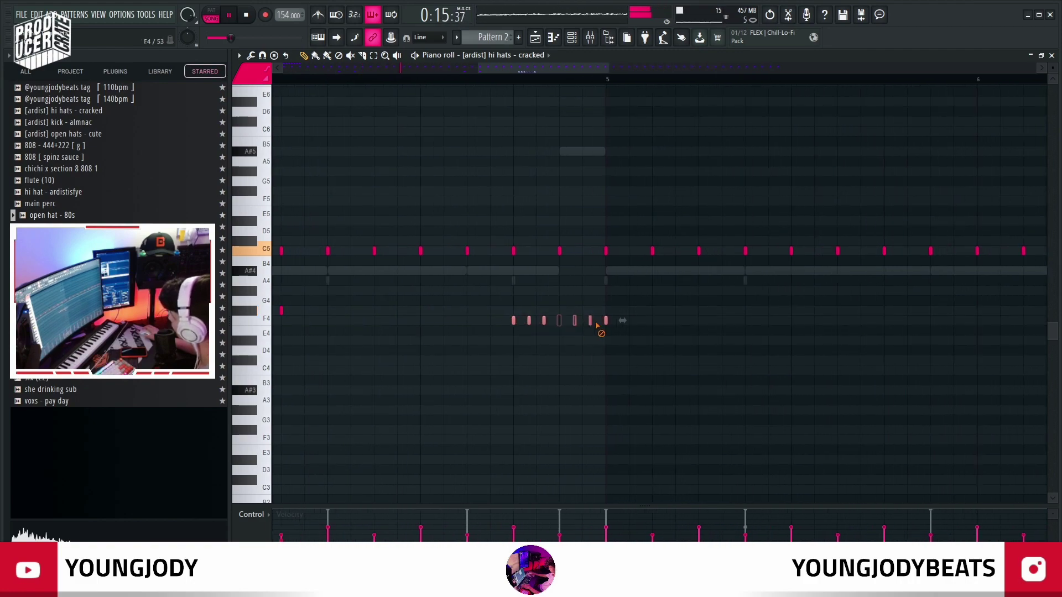